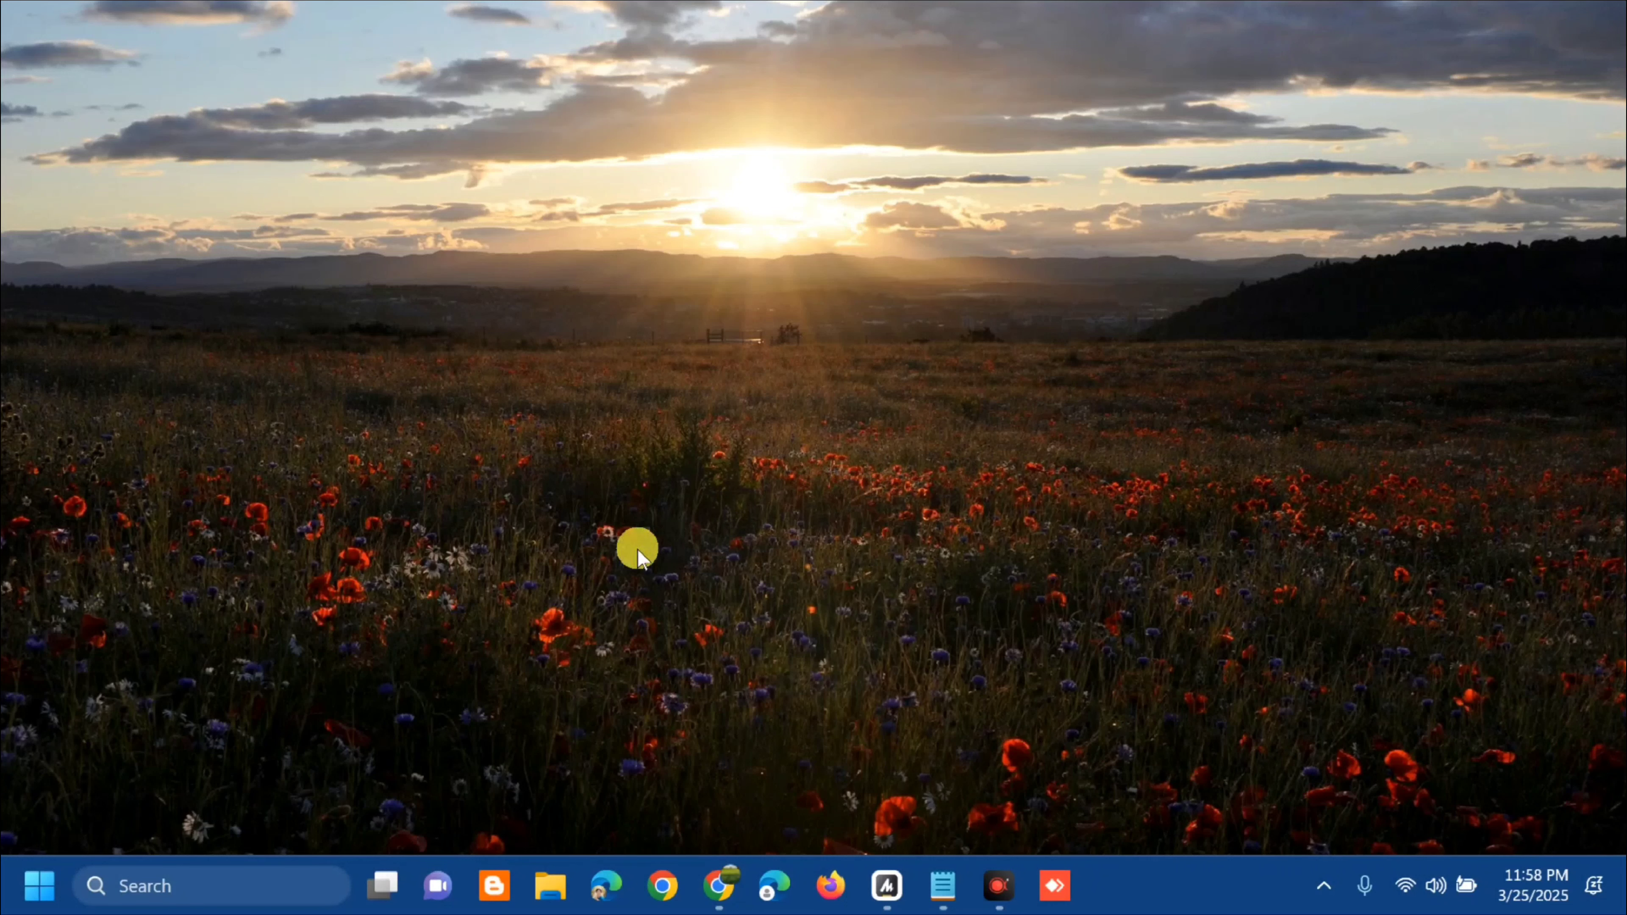
# Step: Search Windows for "view network connections" and open the Network Connections window
pyautogui.click(45, 894)
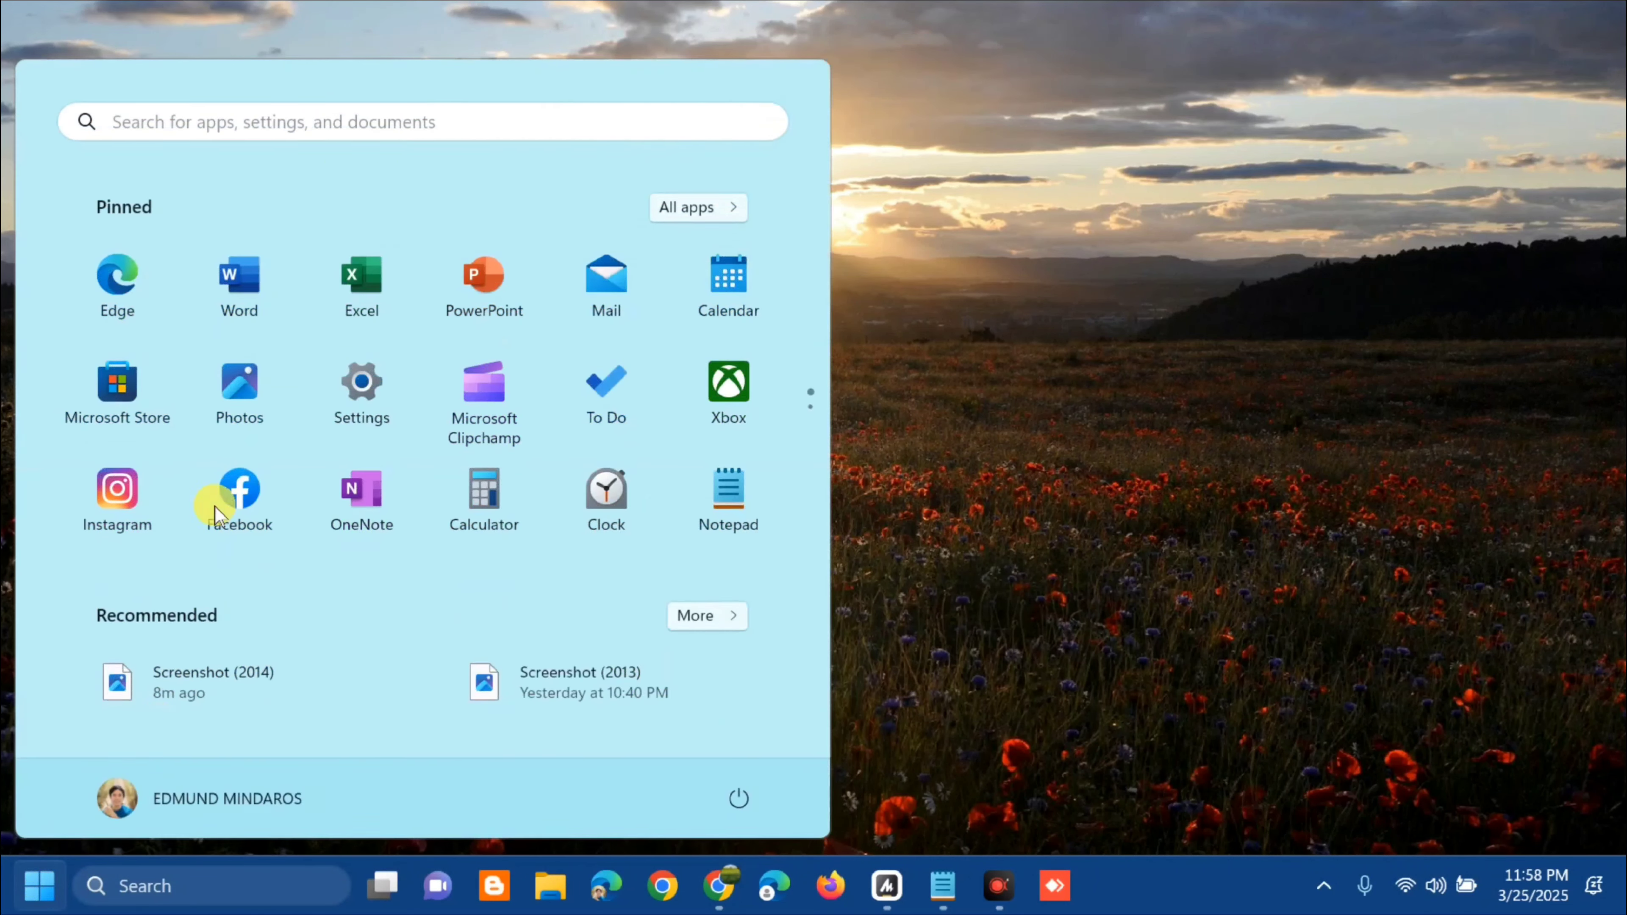
pyautogui.click(294, 121)
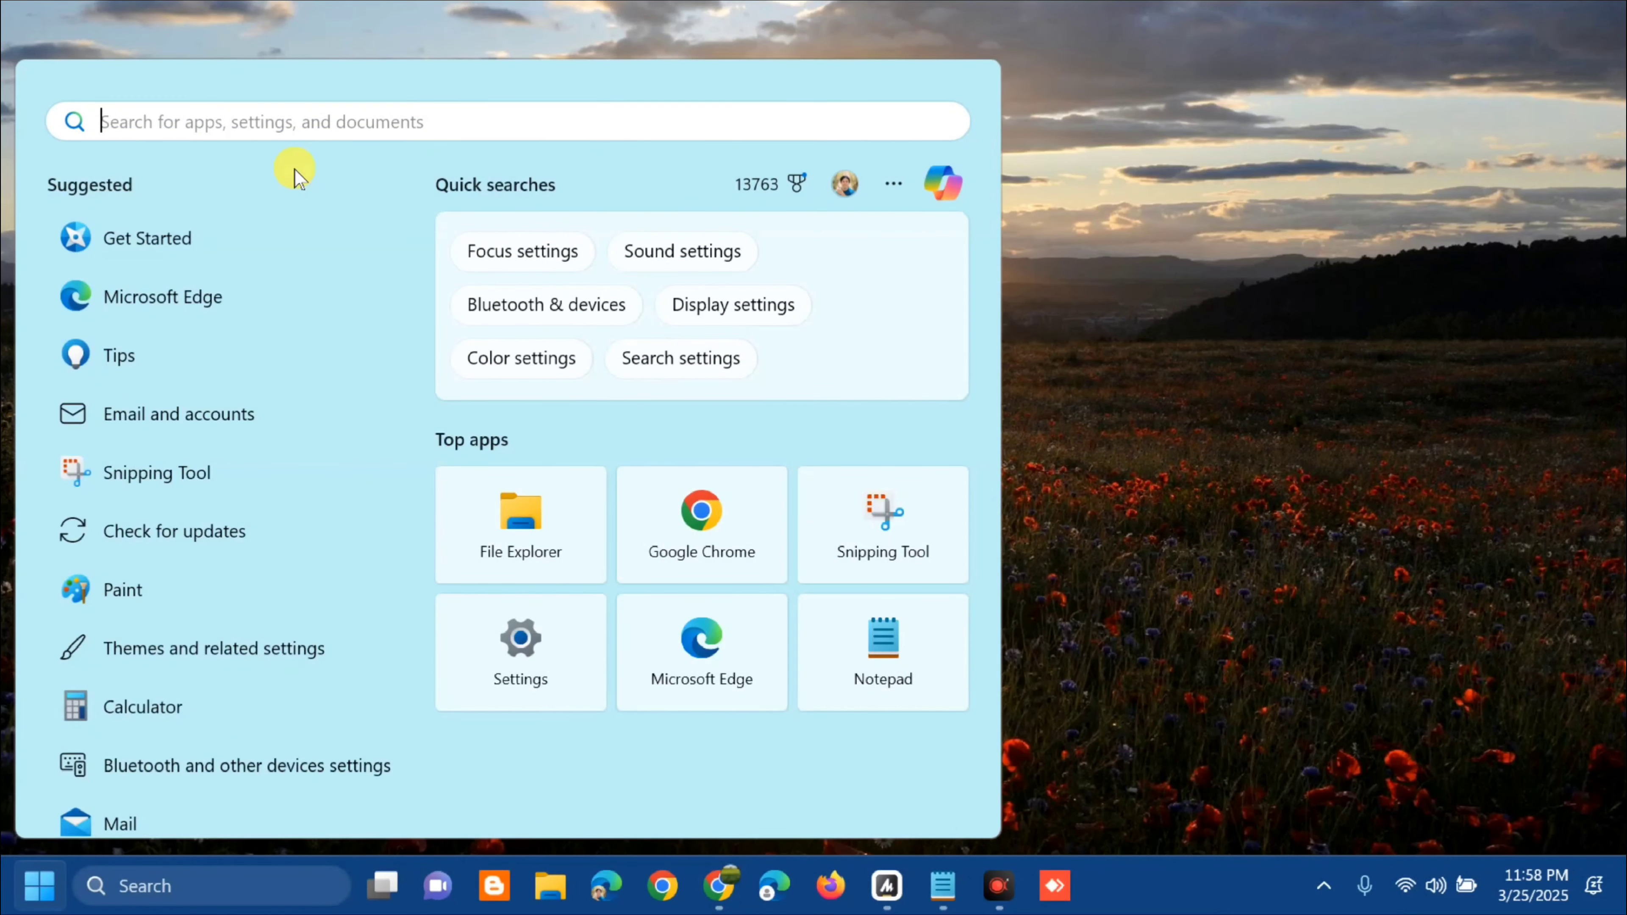
pyautogui.write('vie')
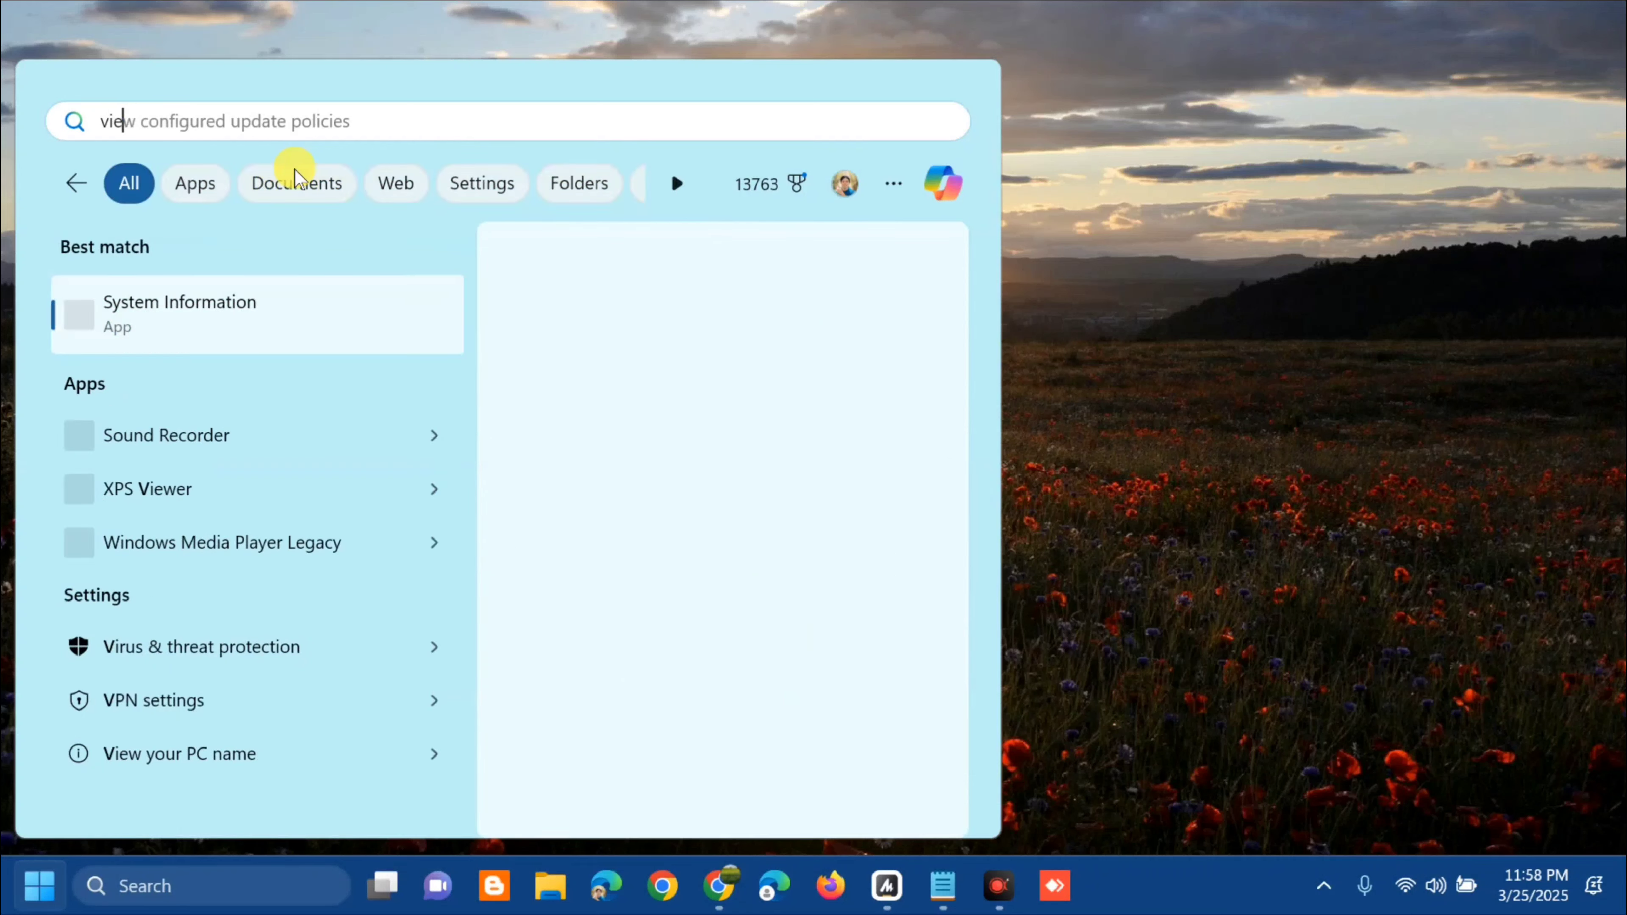
pyautogui.write('w netw')
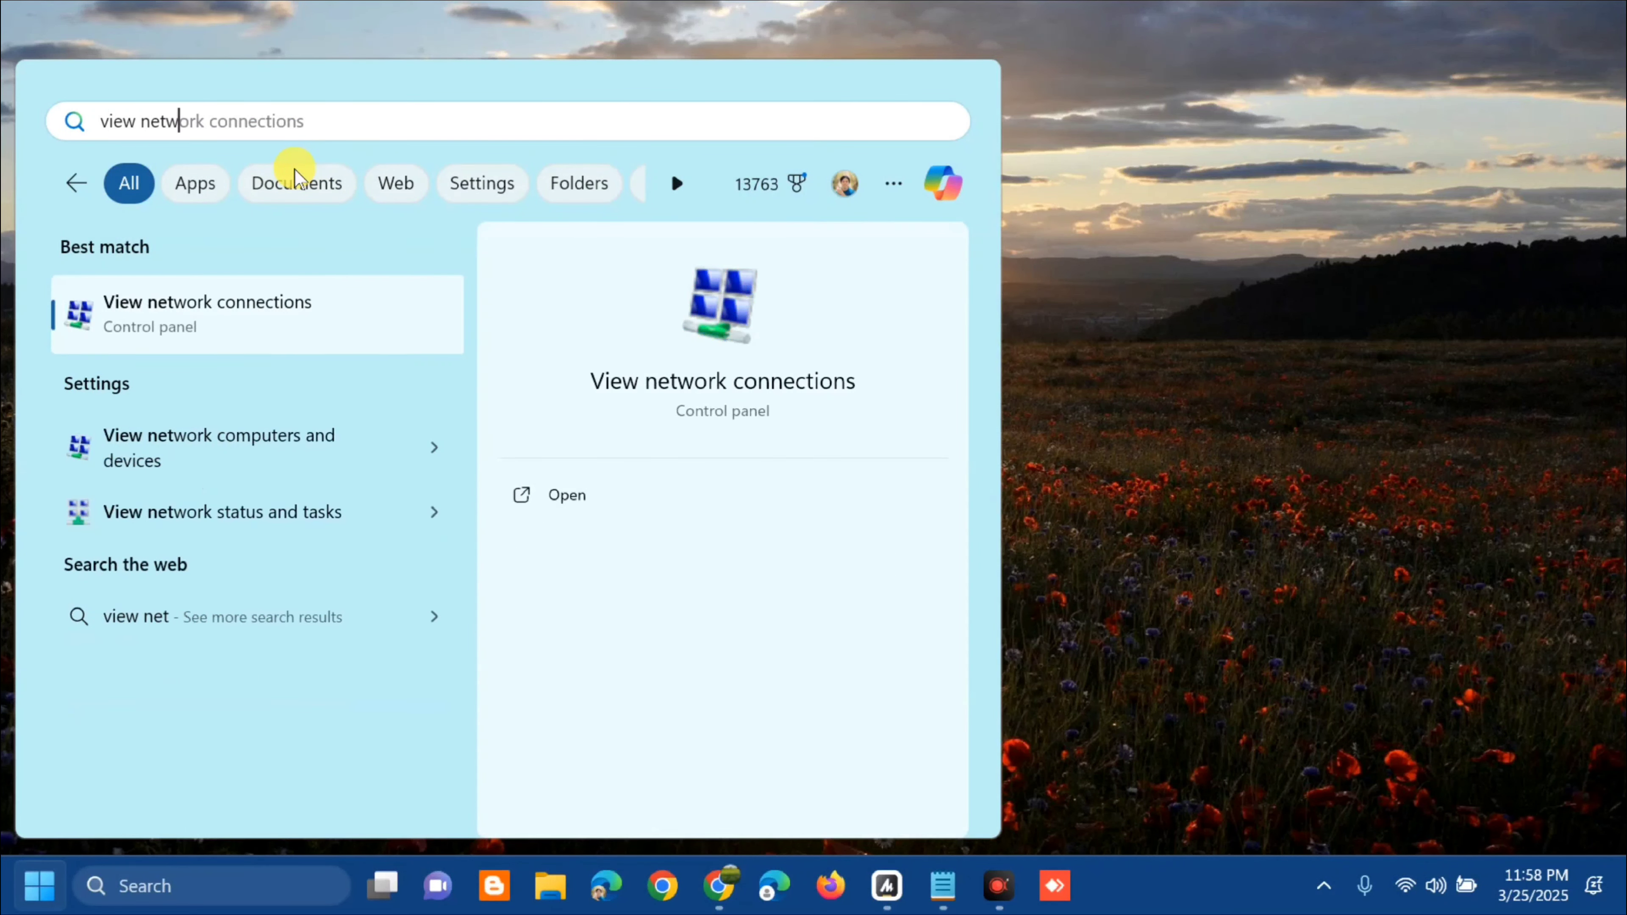
pyautogui.write('ork conne')
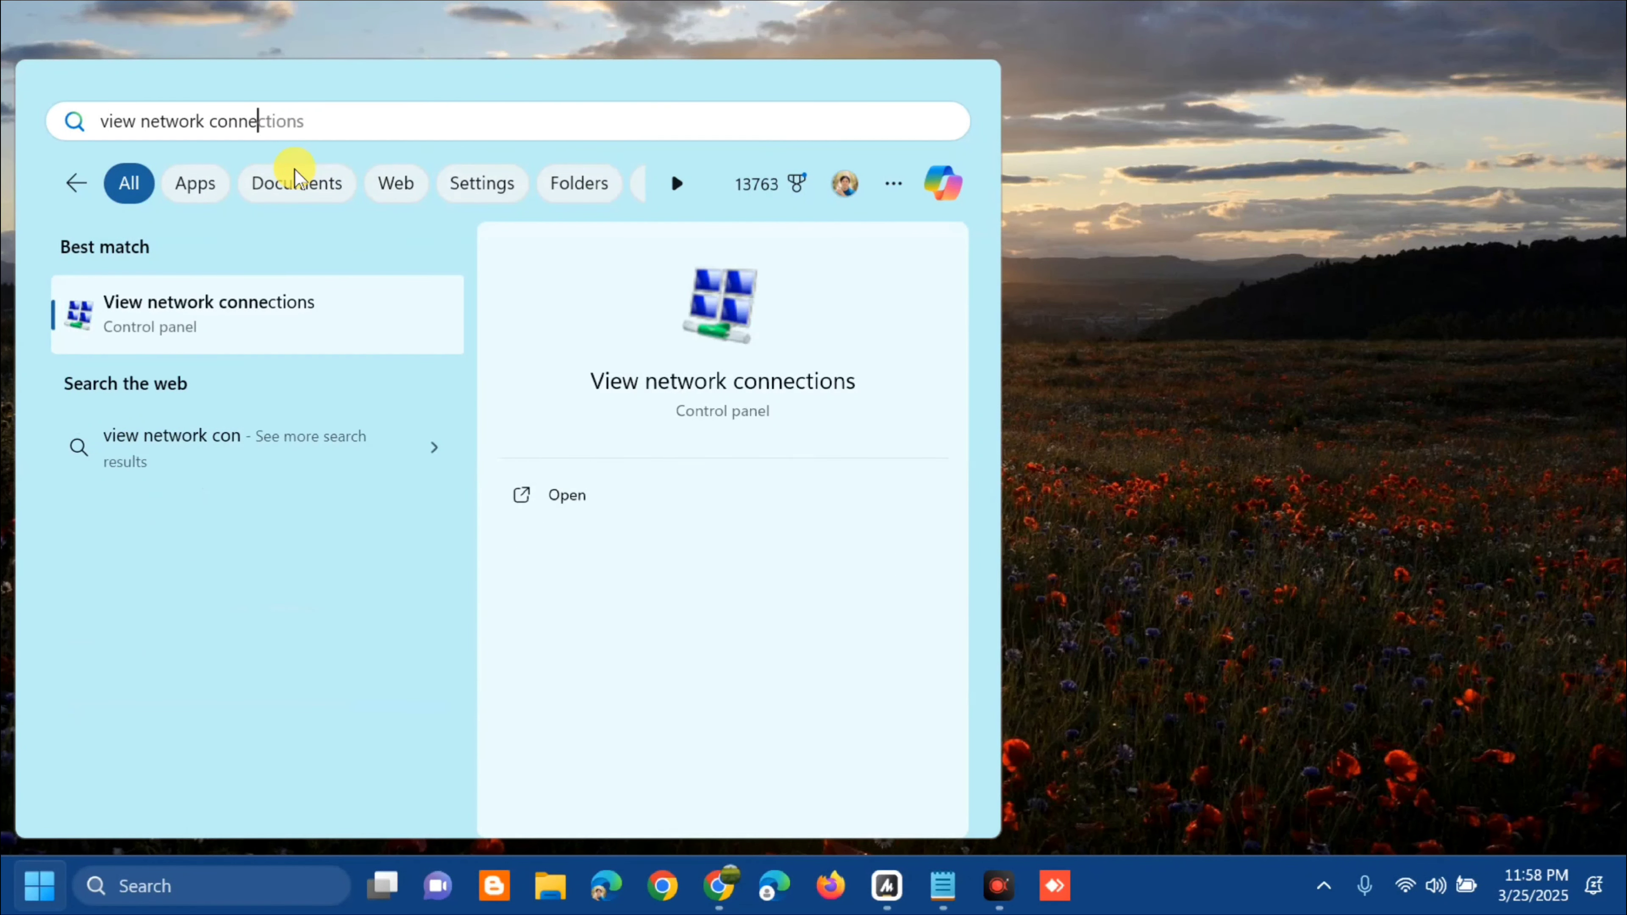
pyautogui.write('ctions')
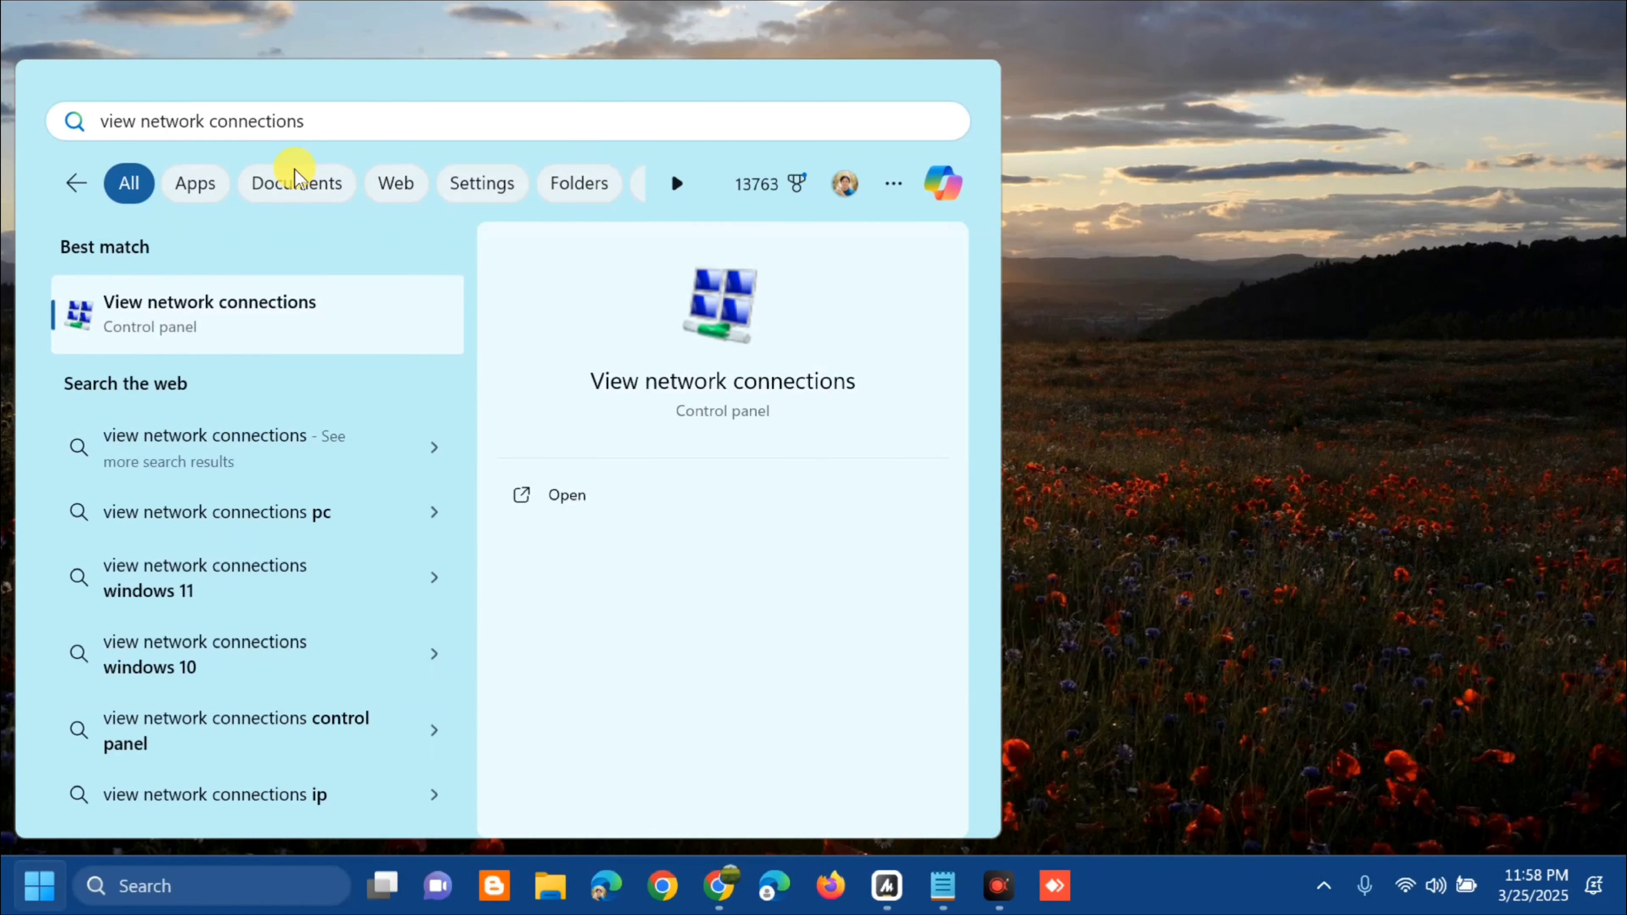
pyautogui.click(569, 501)
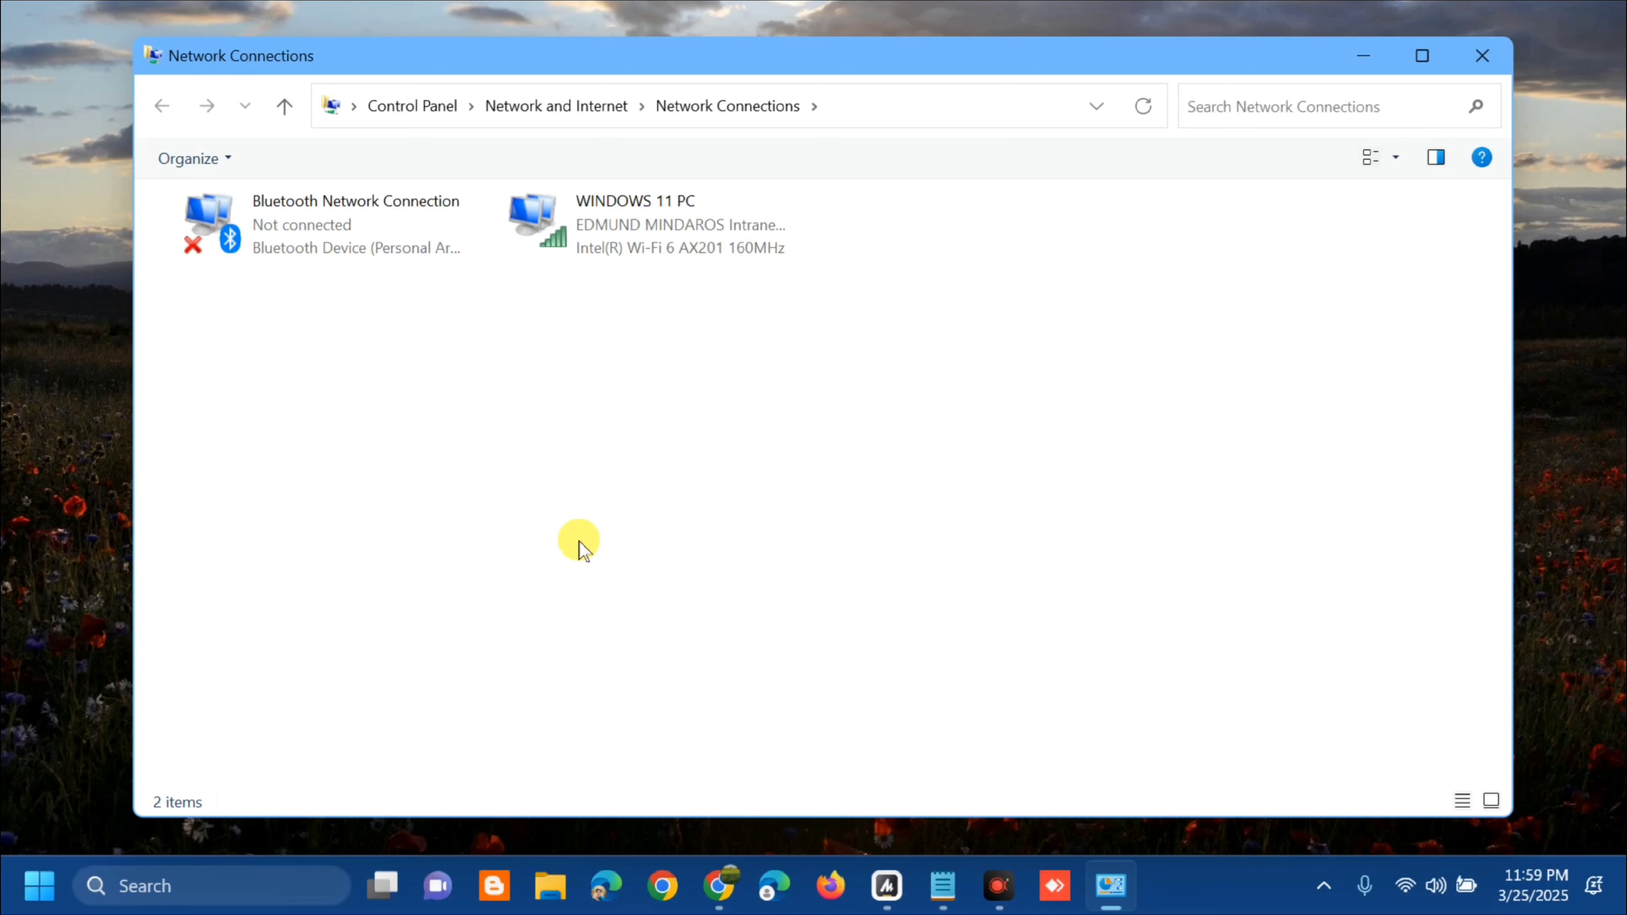
# Step: Diagnose the WINDOWS 11 PC Wi-Fi connection, review the troubleshooter's recommendations, and close the Get Help and Network Connections windows
pyautogui.click(733, 234)
pyautogui.rightClick(734, 232)
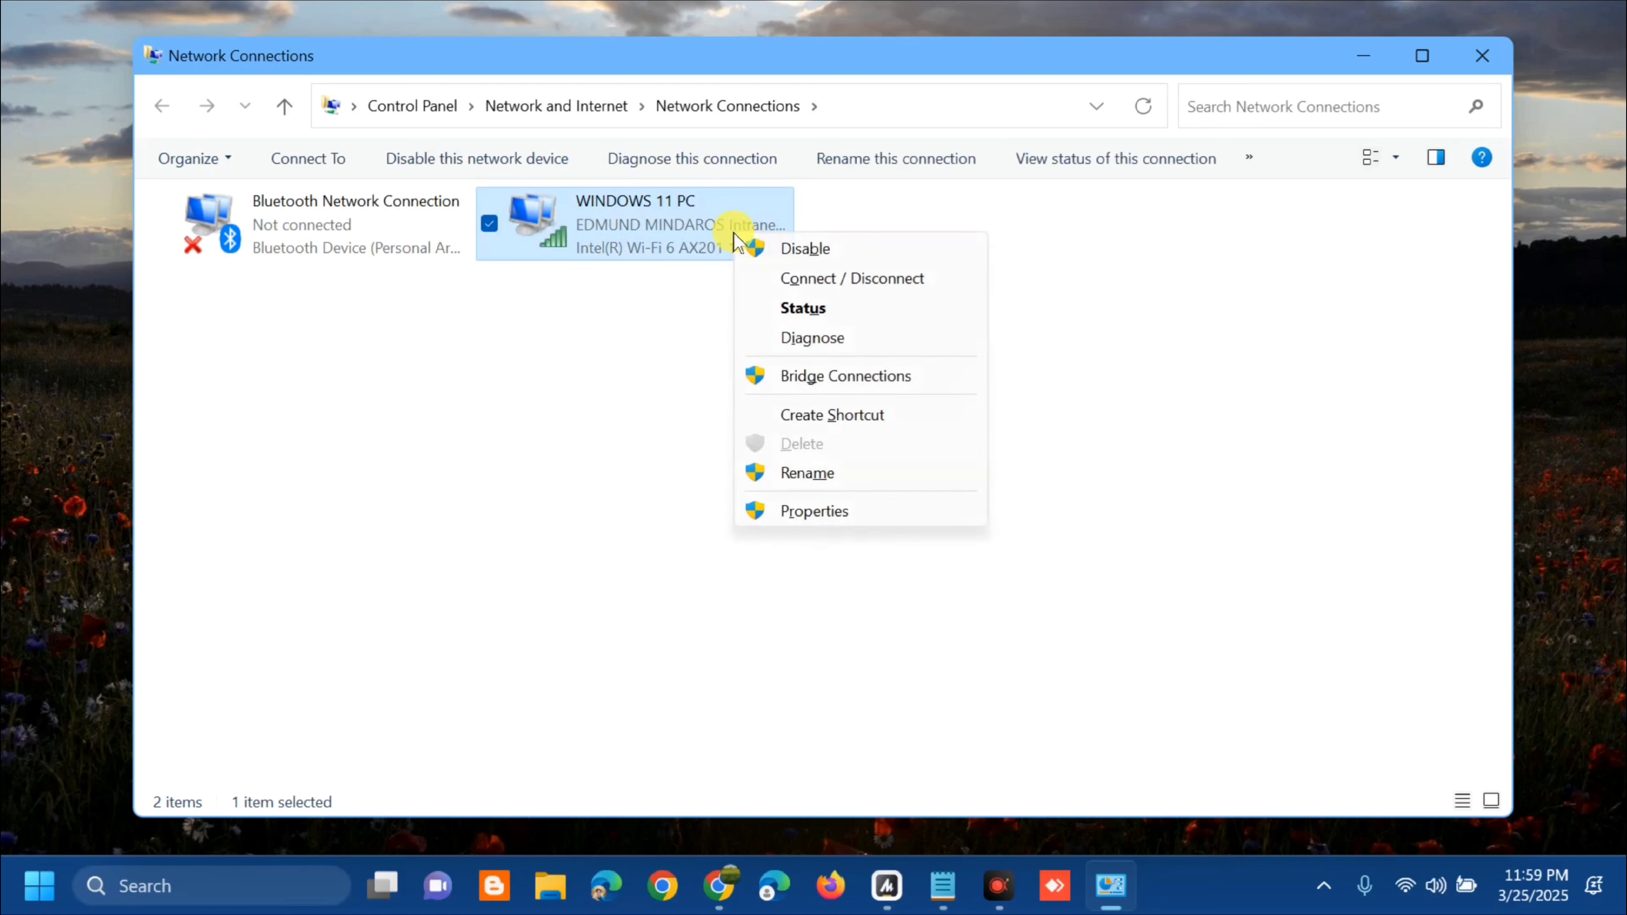
pyautogui.click(811, 338)
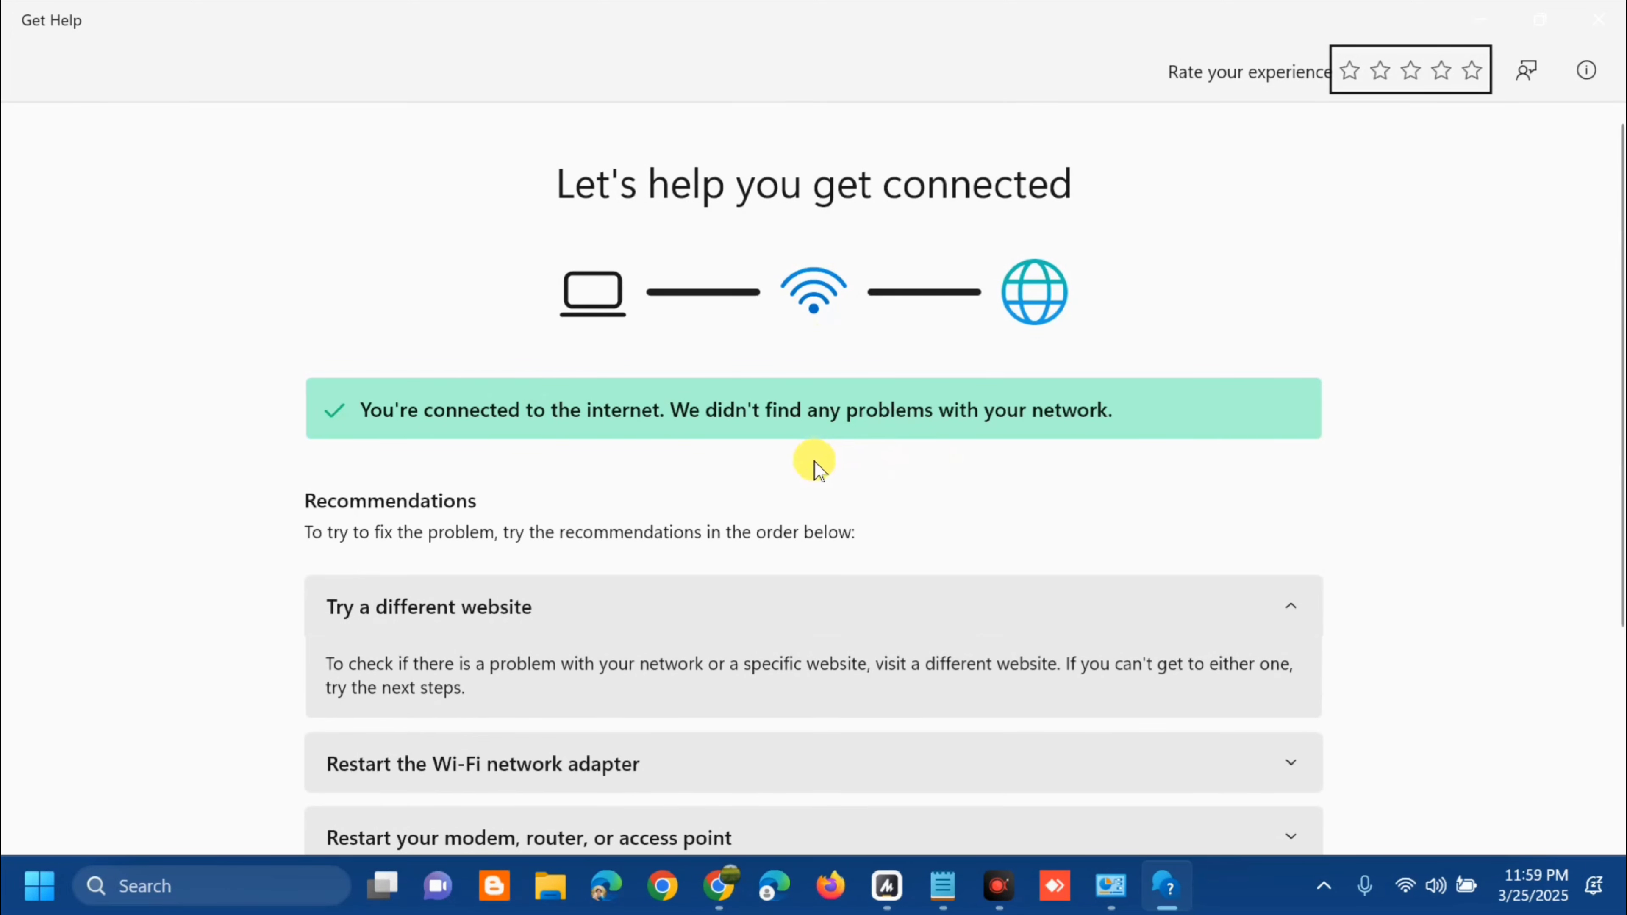
pyautogui.scroll(-3, 818, 463)
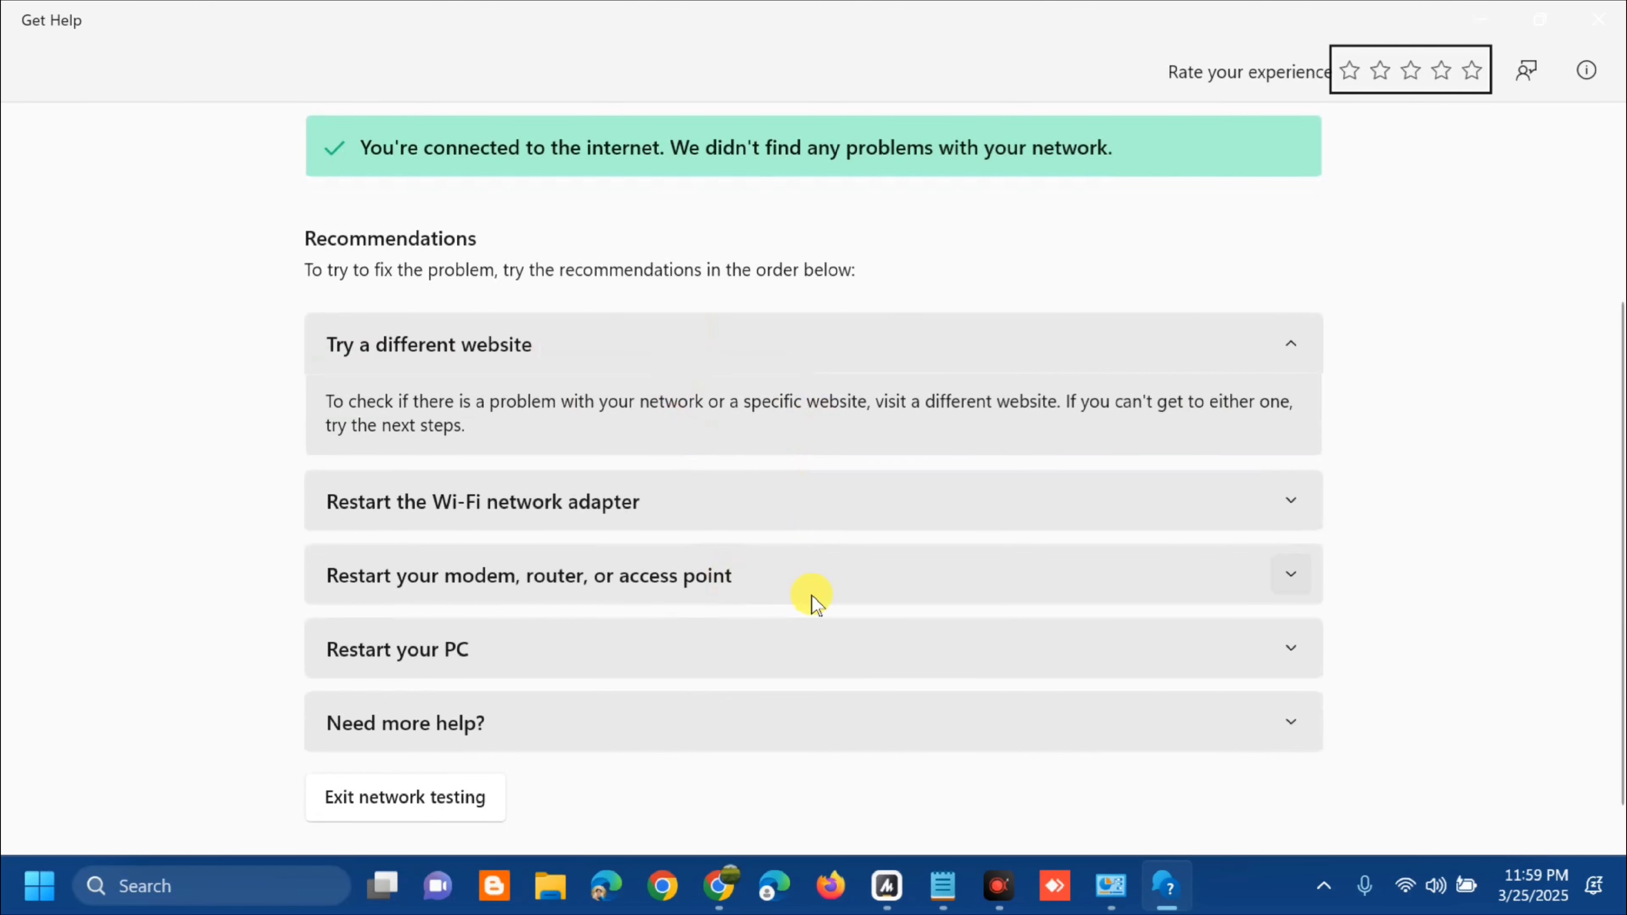
pyautogui.scroll(-1, 813, 602)
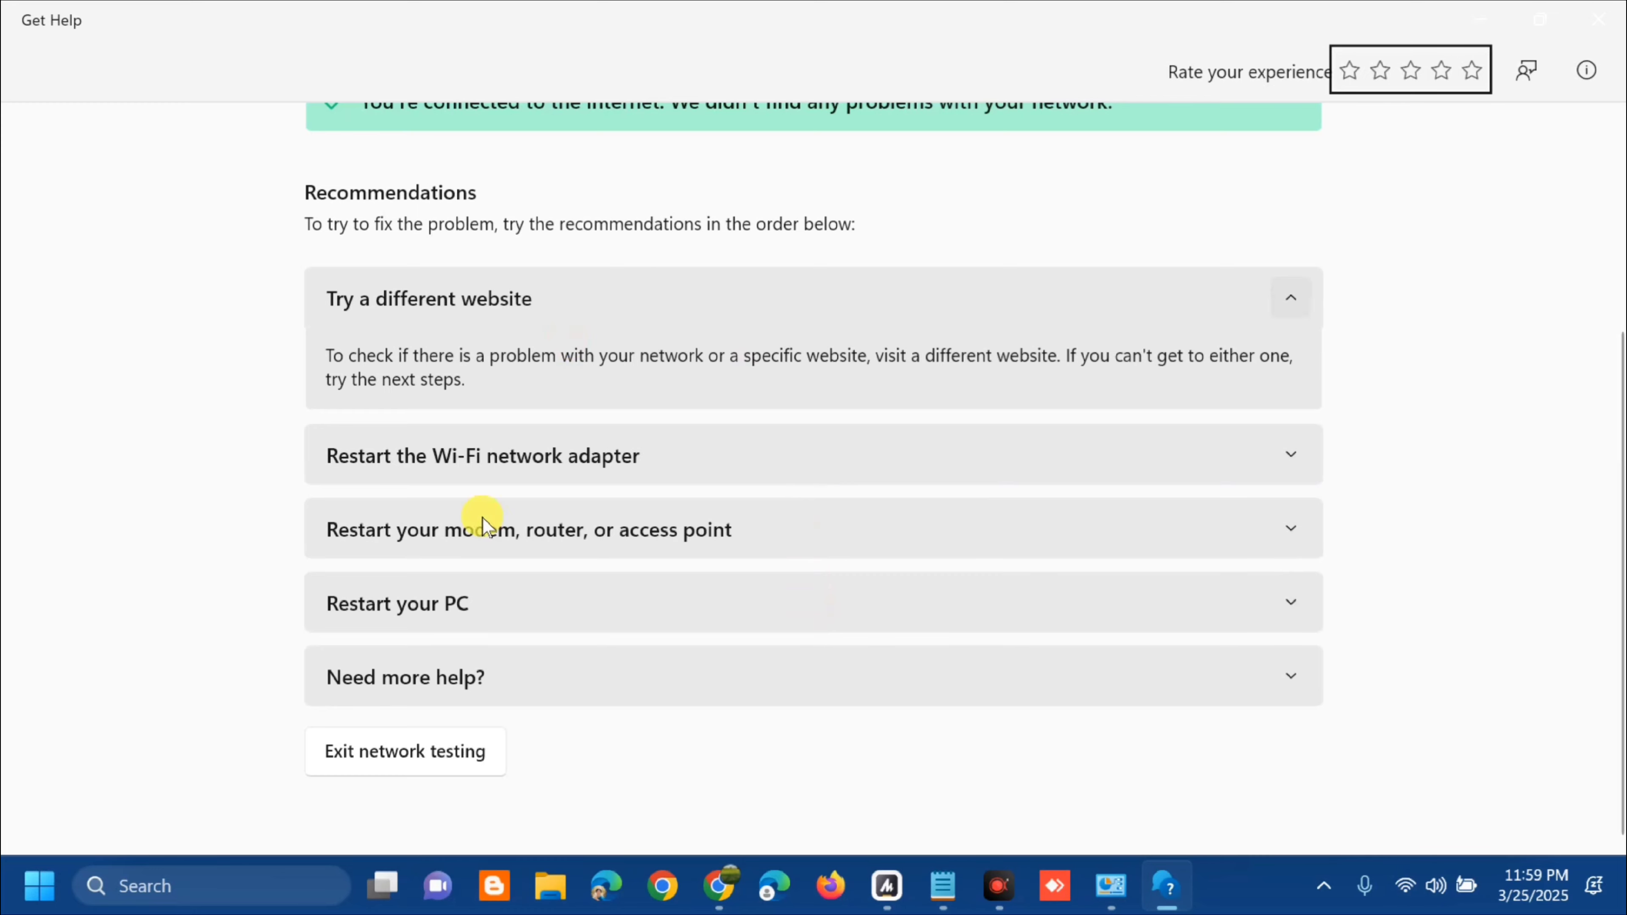
pyautogui.click(1618, 19)
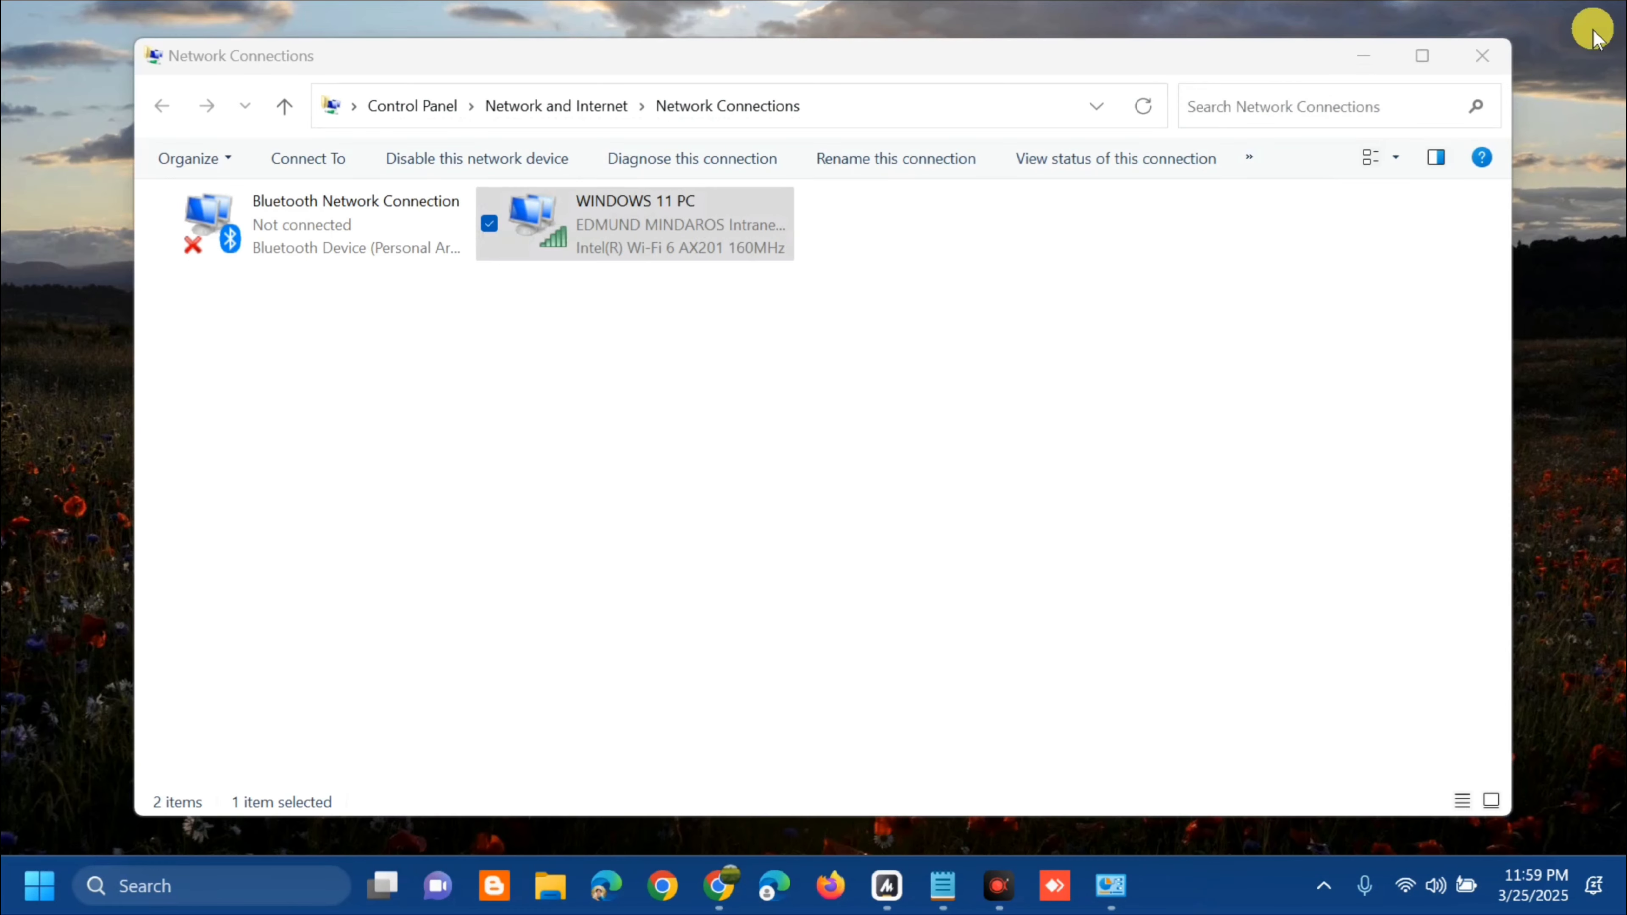
pyautogui.click(1482, 59)
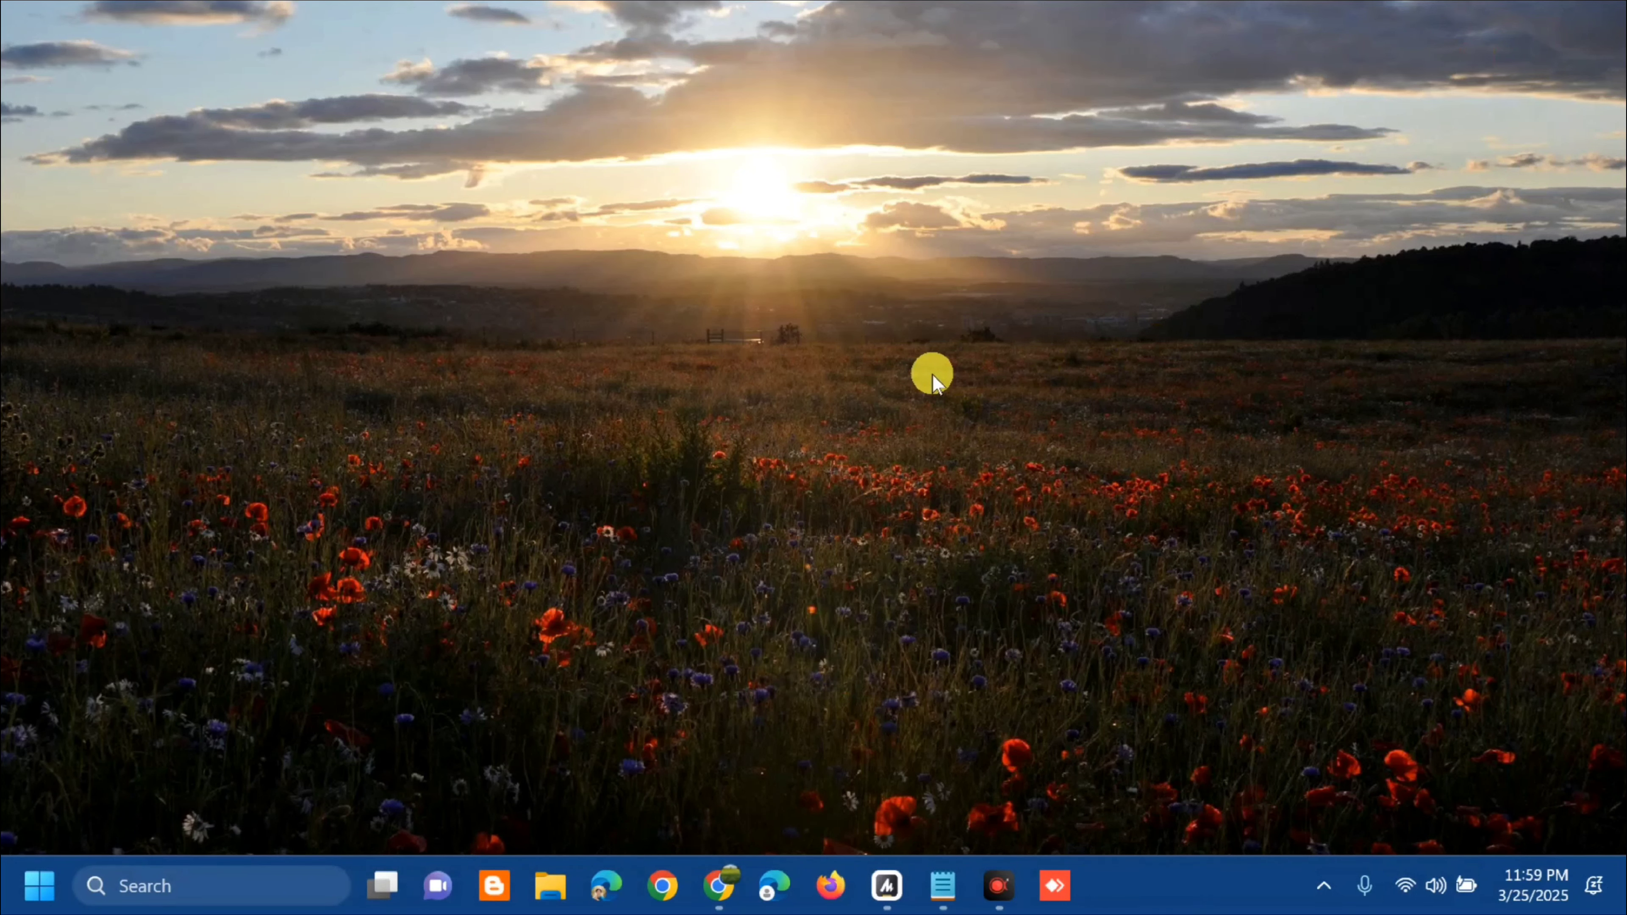
# Step: Search Windows for "cmd" and run Command Prompt as administrator, allowing it to make changes to the device
pyautogui.click(39, 888)
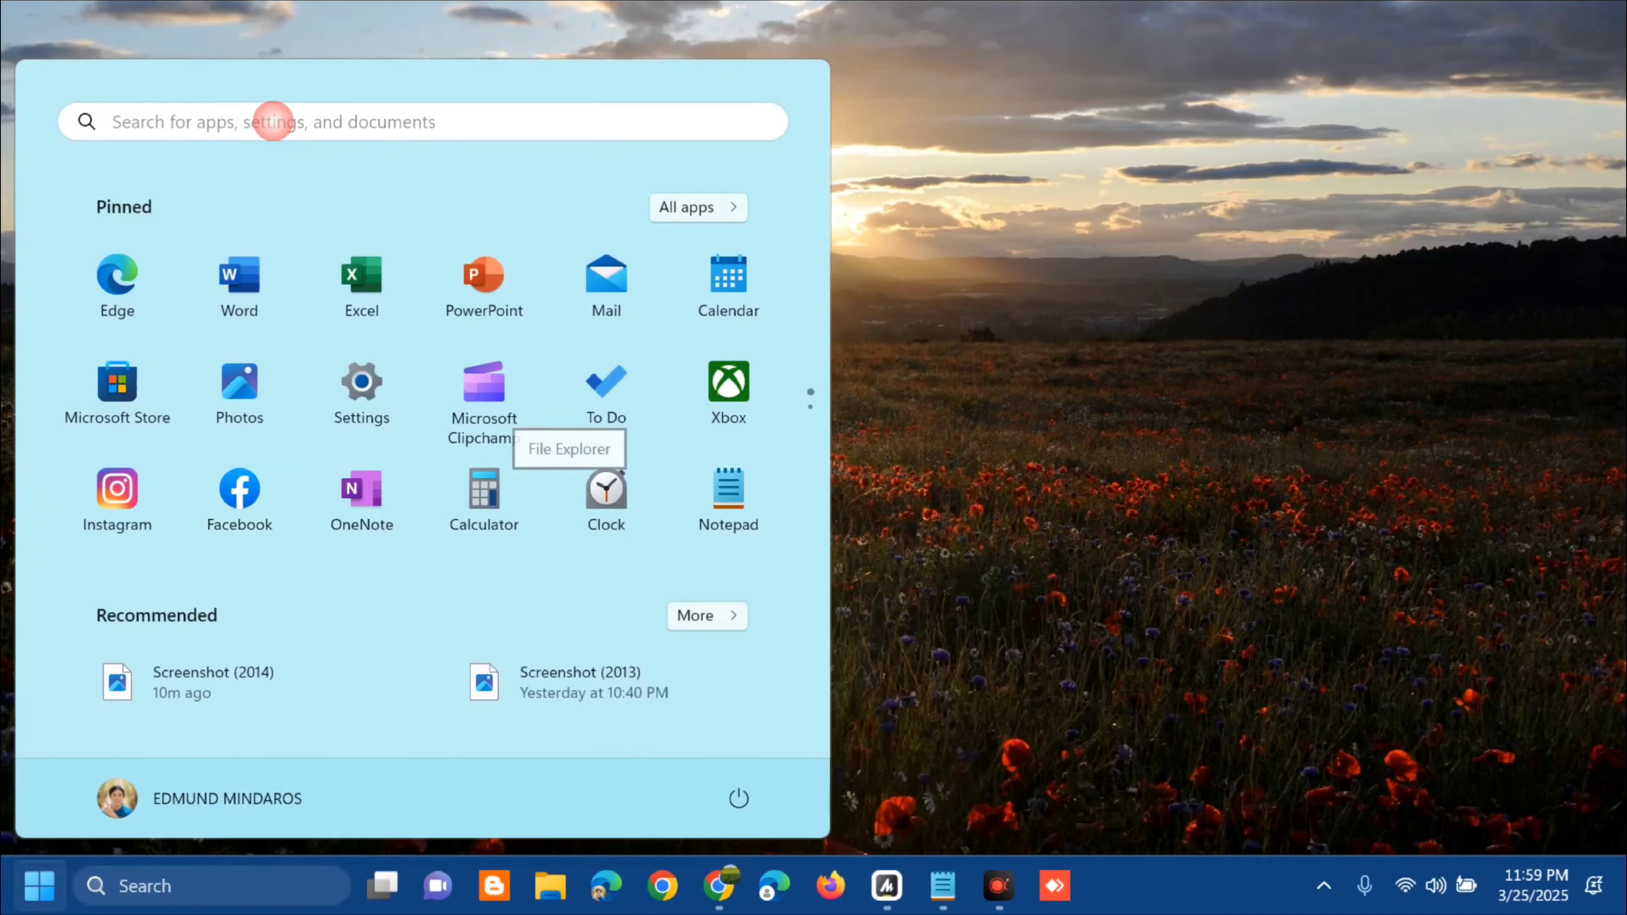
pyautogui.click(272, 122)
pyautogui.write('cmd')
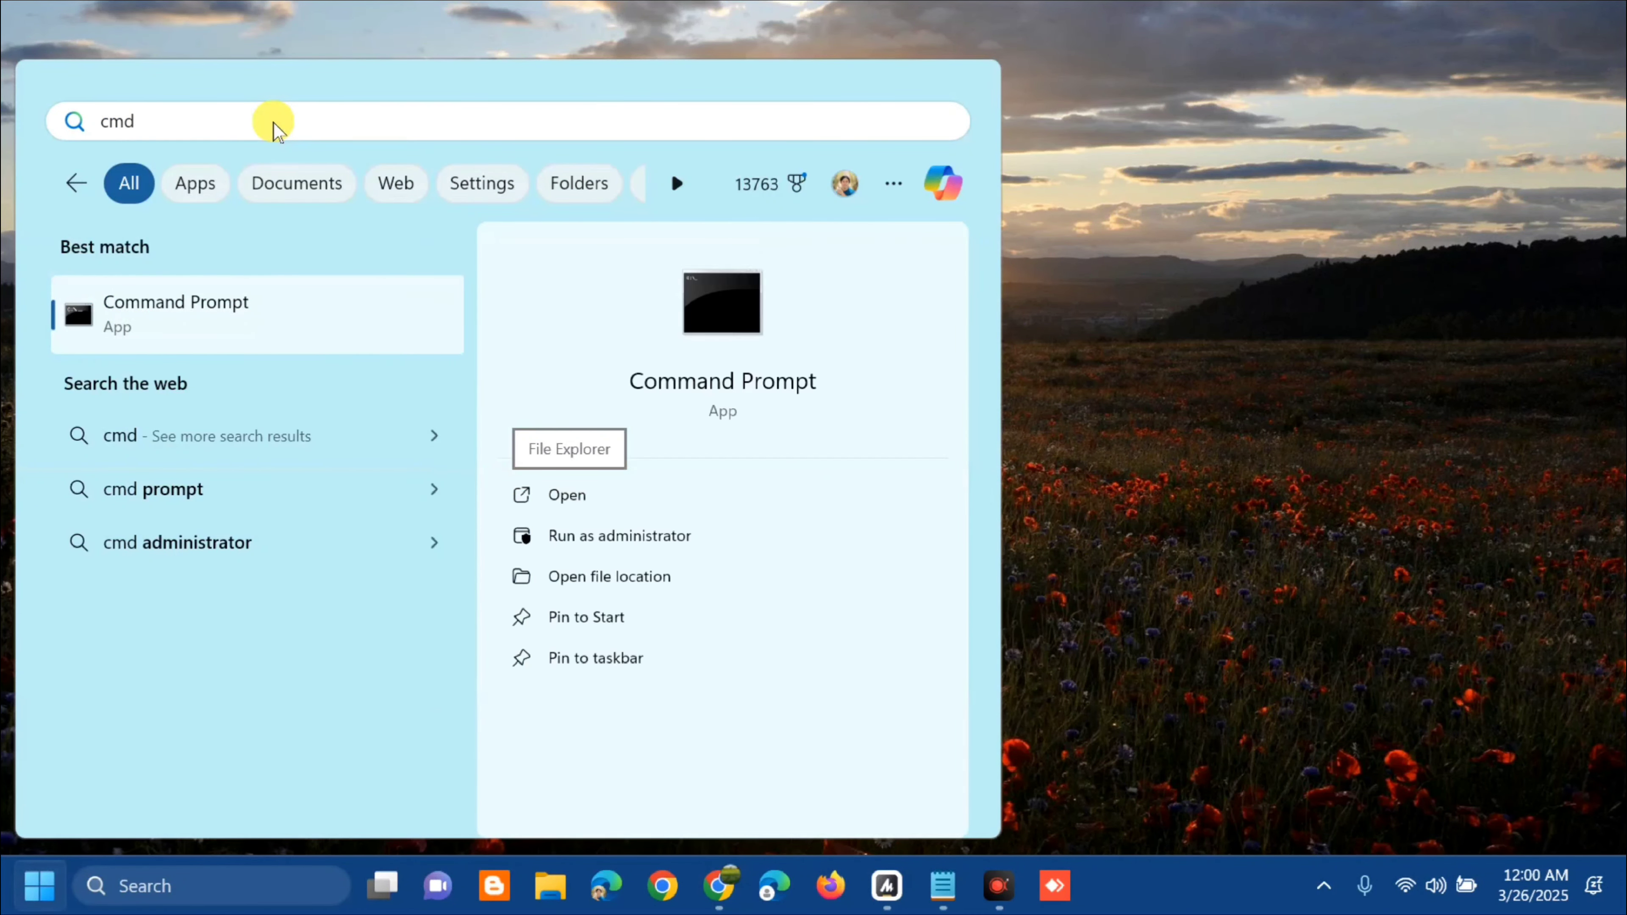
pyautogui.click(321, 318)
pyautogui.rightClick(314, 311)
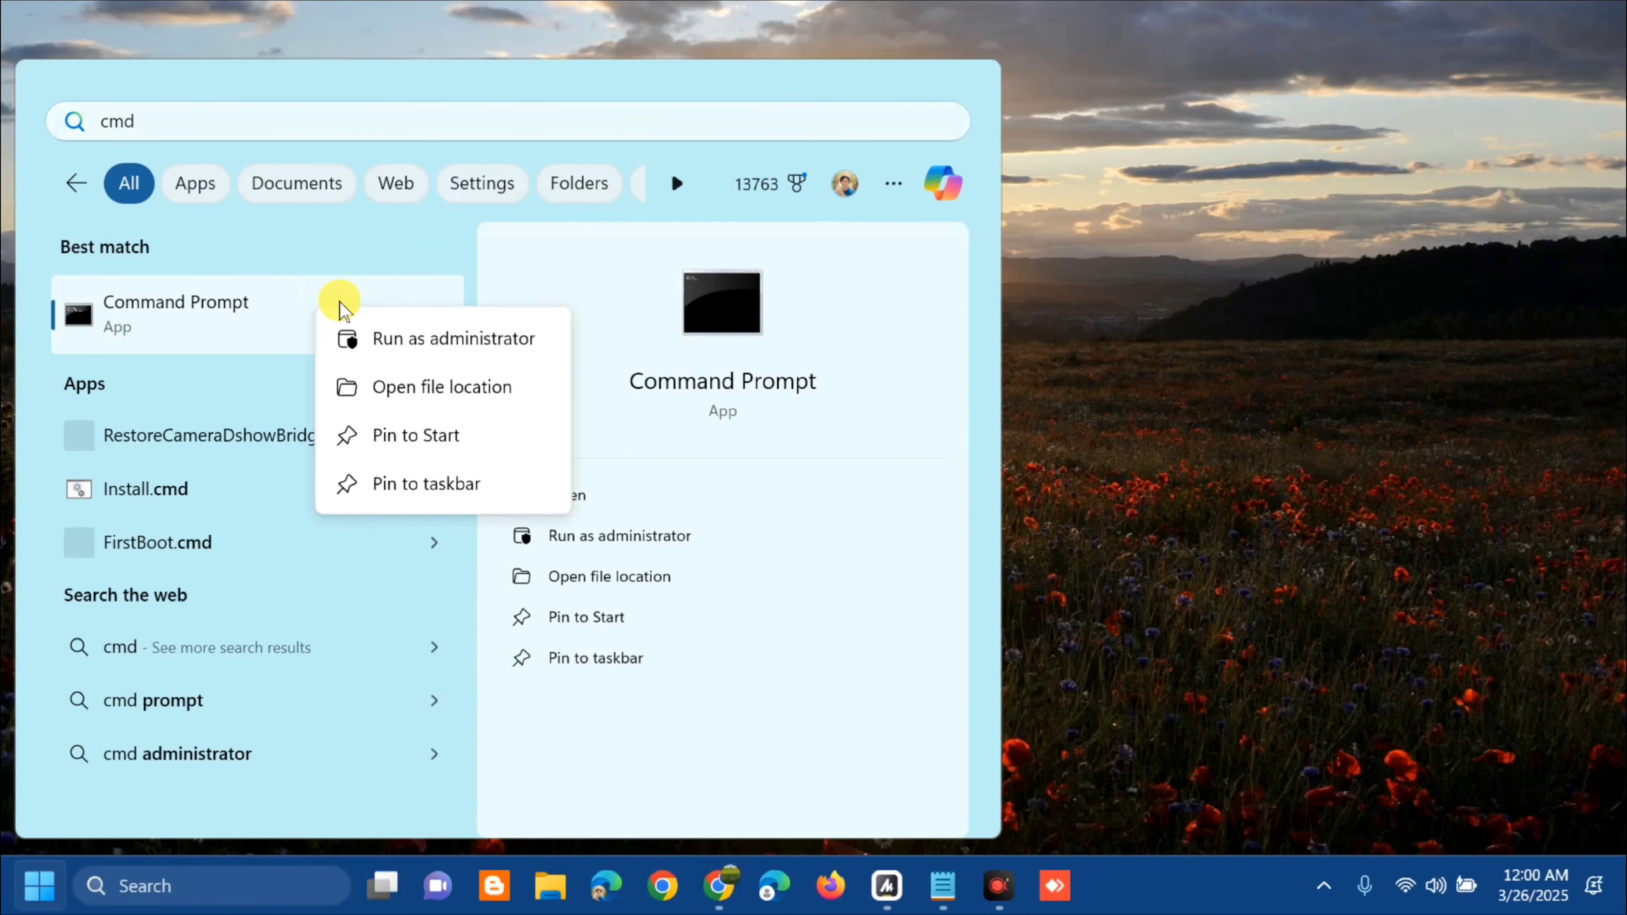
pyautogui.click(417, 354)
pyautogui.click(421, 350)
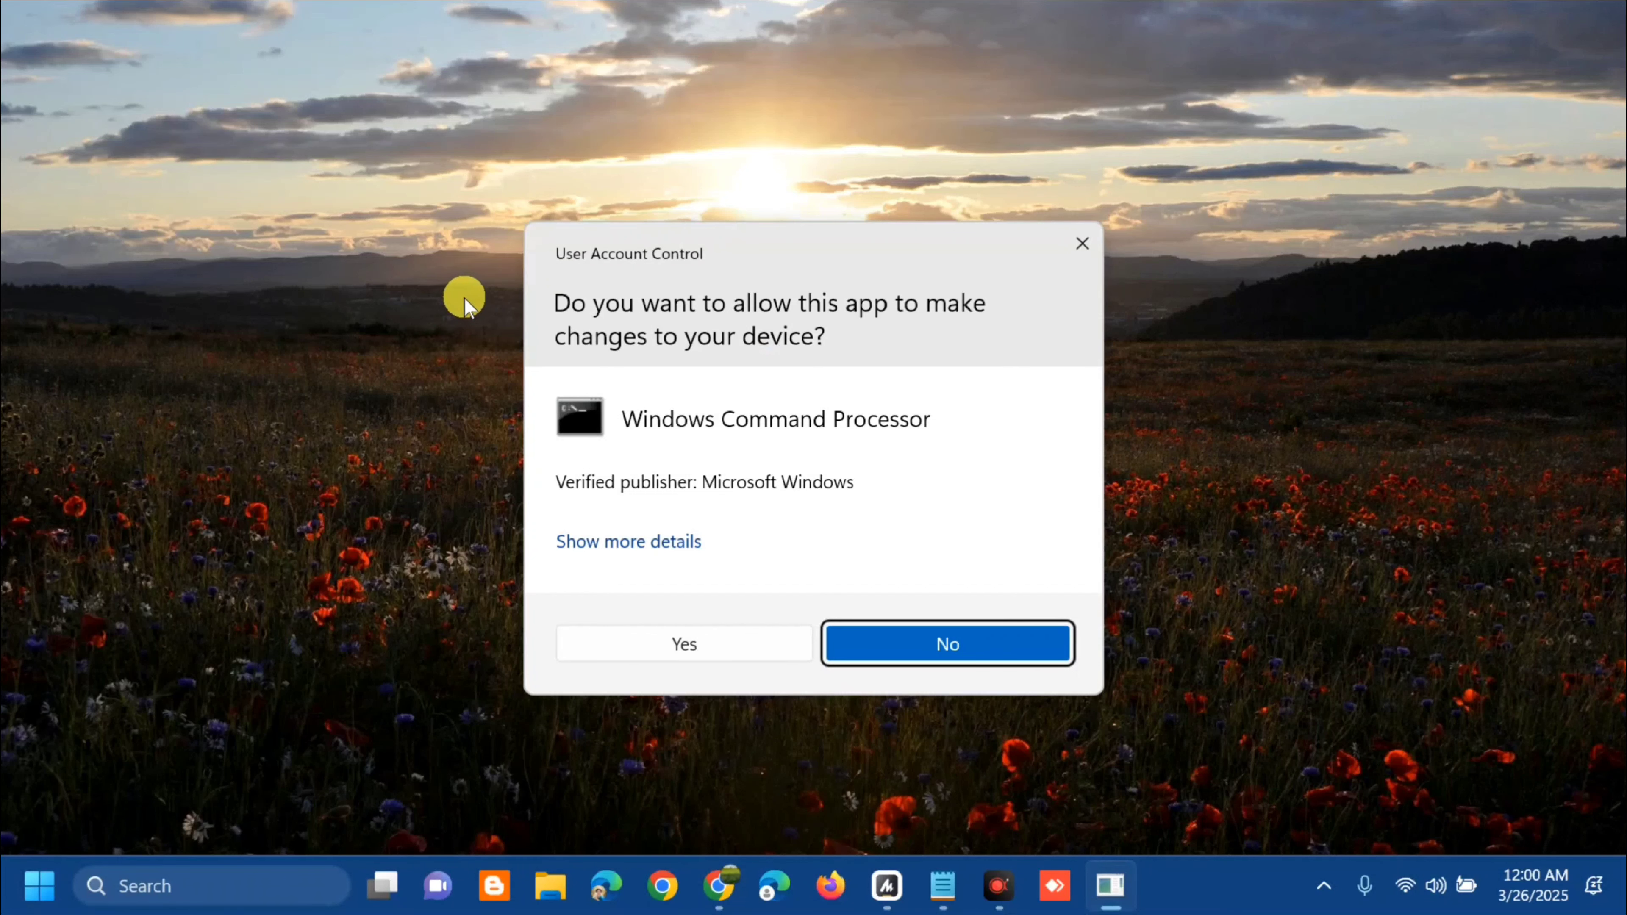
pyautogui.click(689, 647)
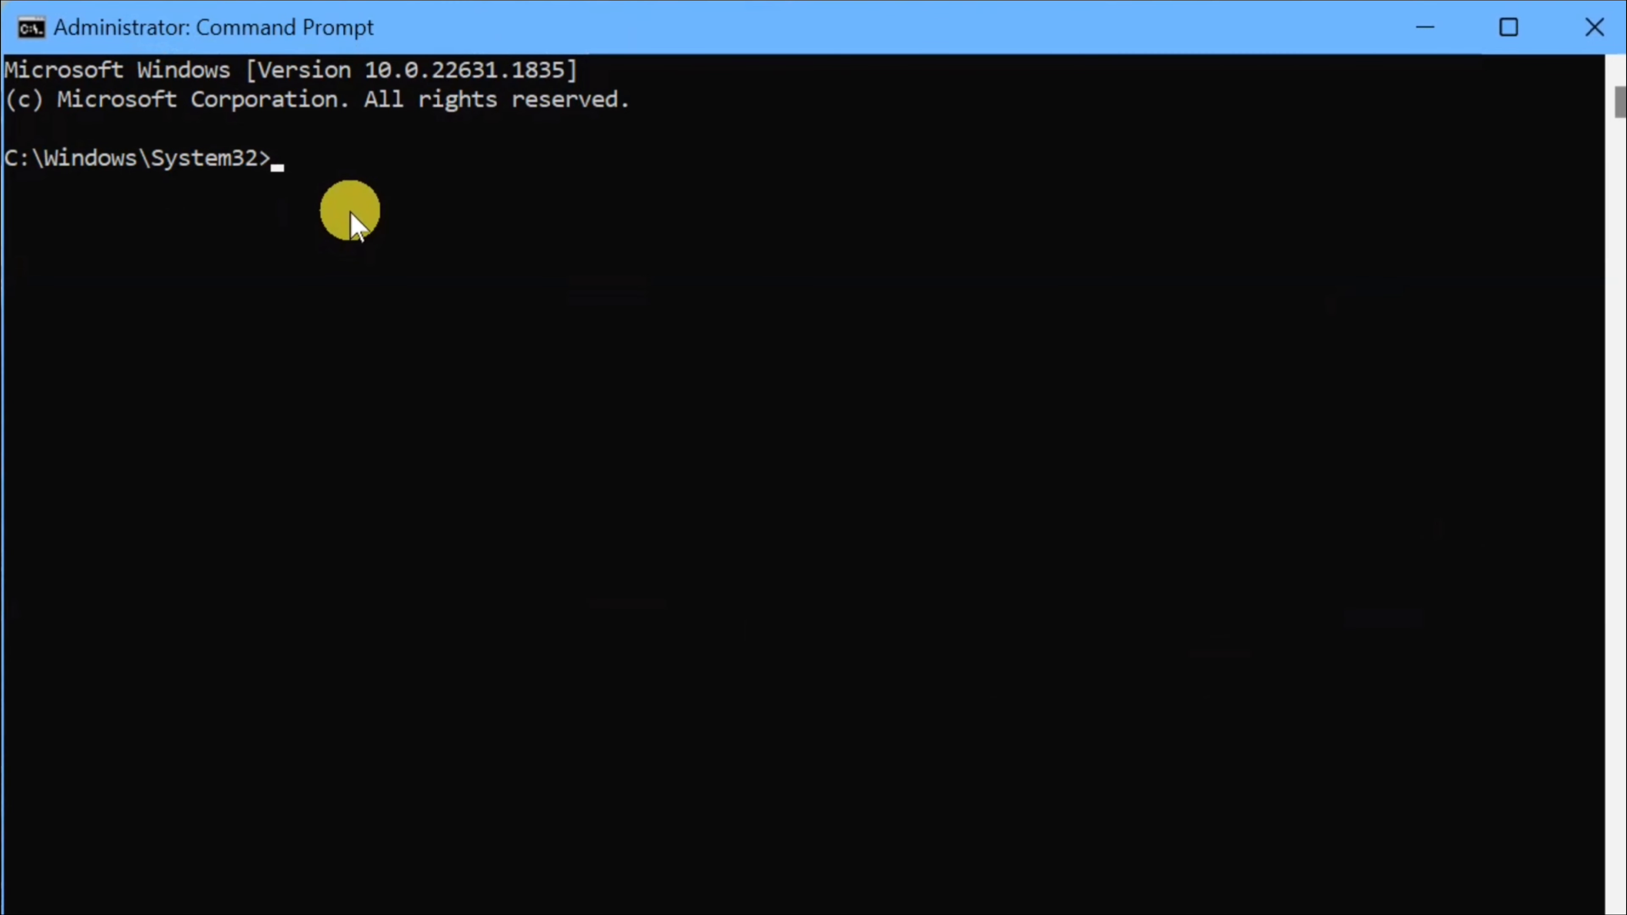
# Step: Flush the DNS resolver cache by running ipconfig /flushdns
pyautogui.press('capslock')
pyautogui.press('capslock')
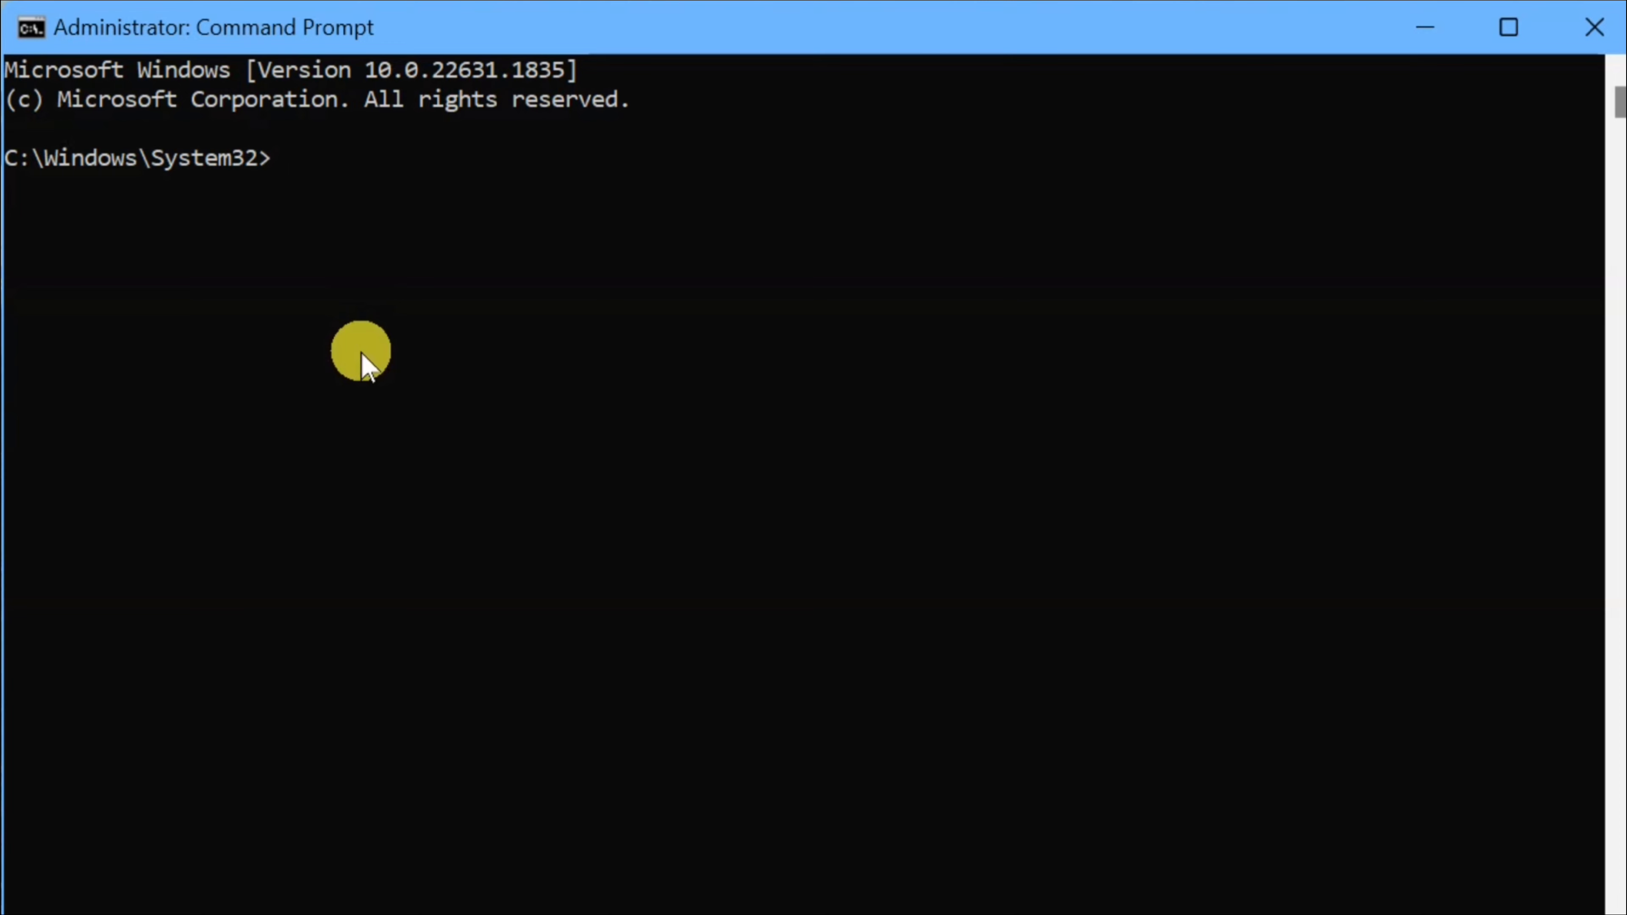
pyautogui.write('ipconfig ')
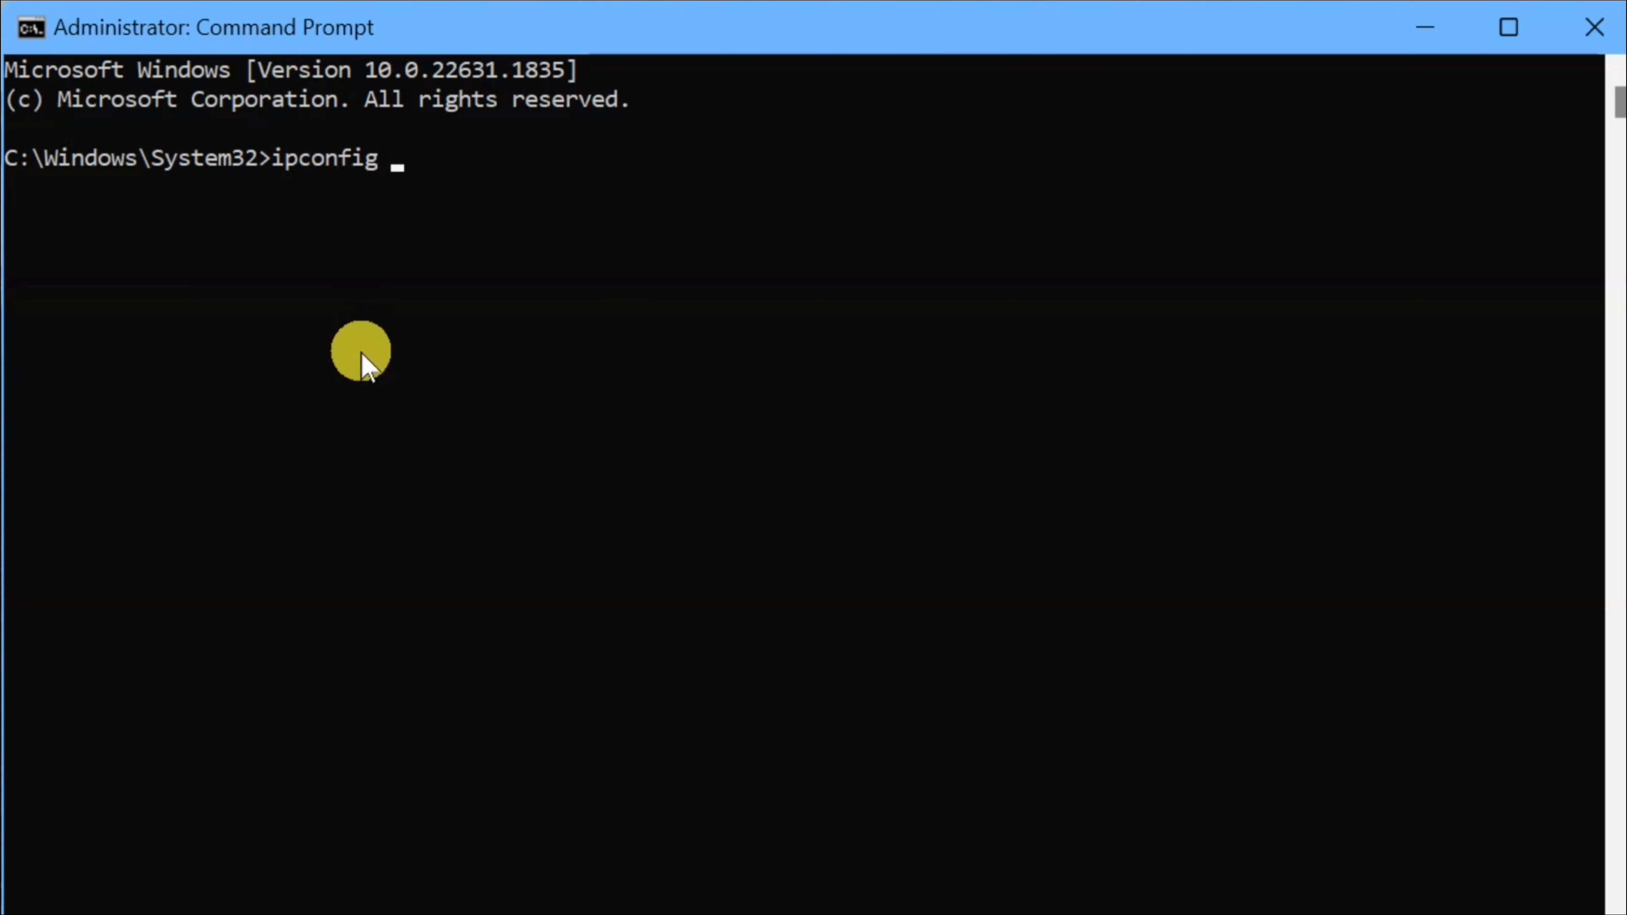
pyautogui.write('/flushdns')
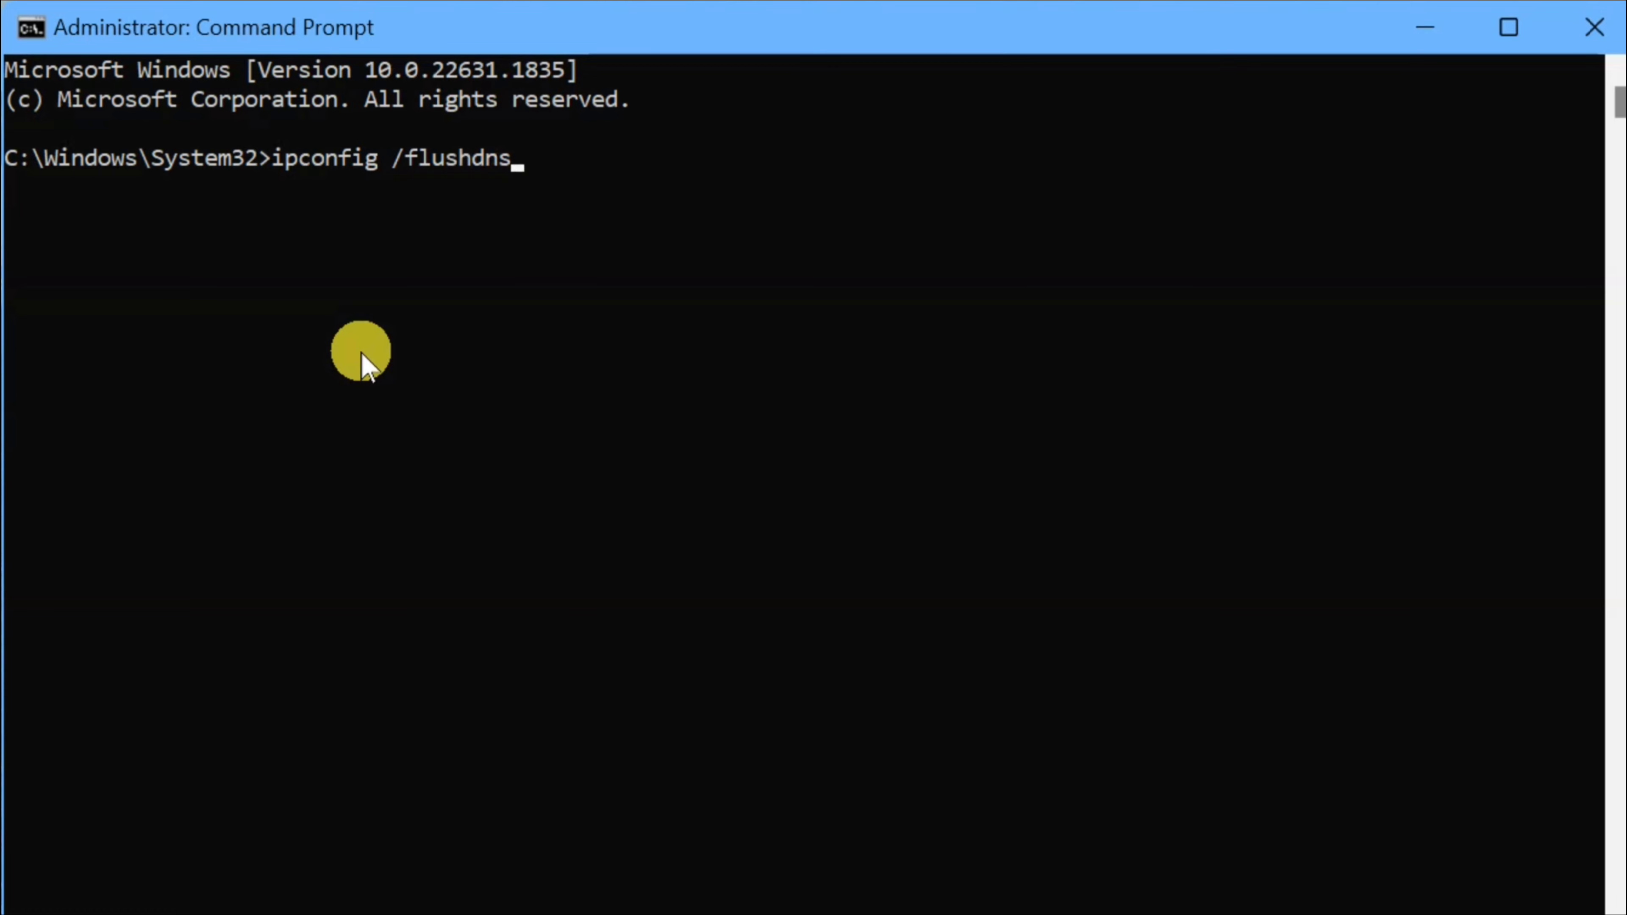
pyautogui.press('Return')
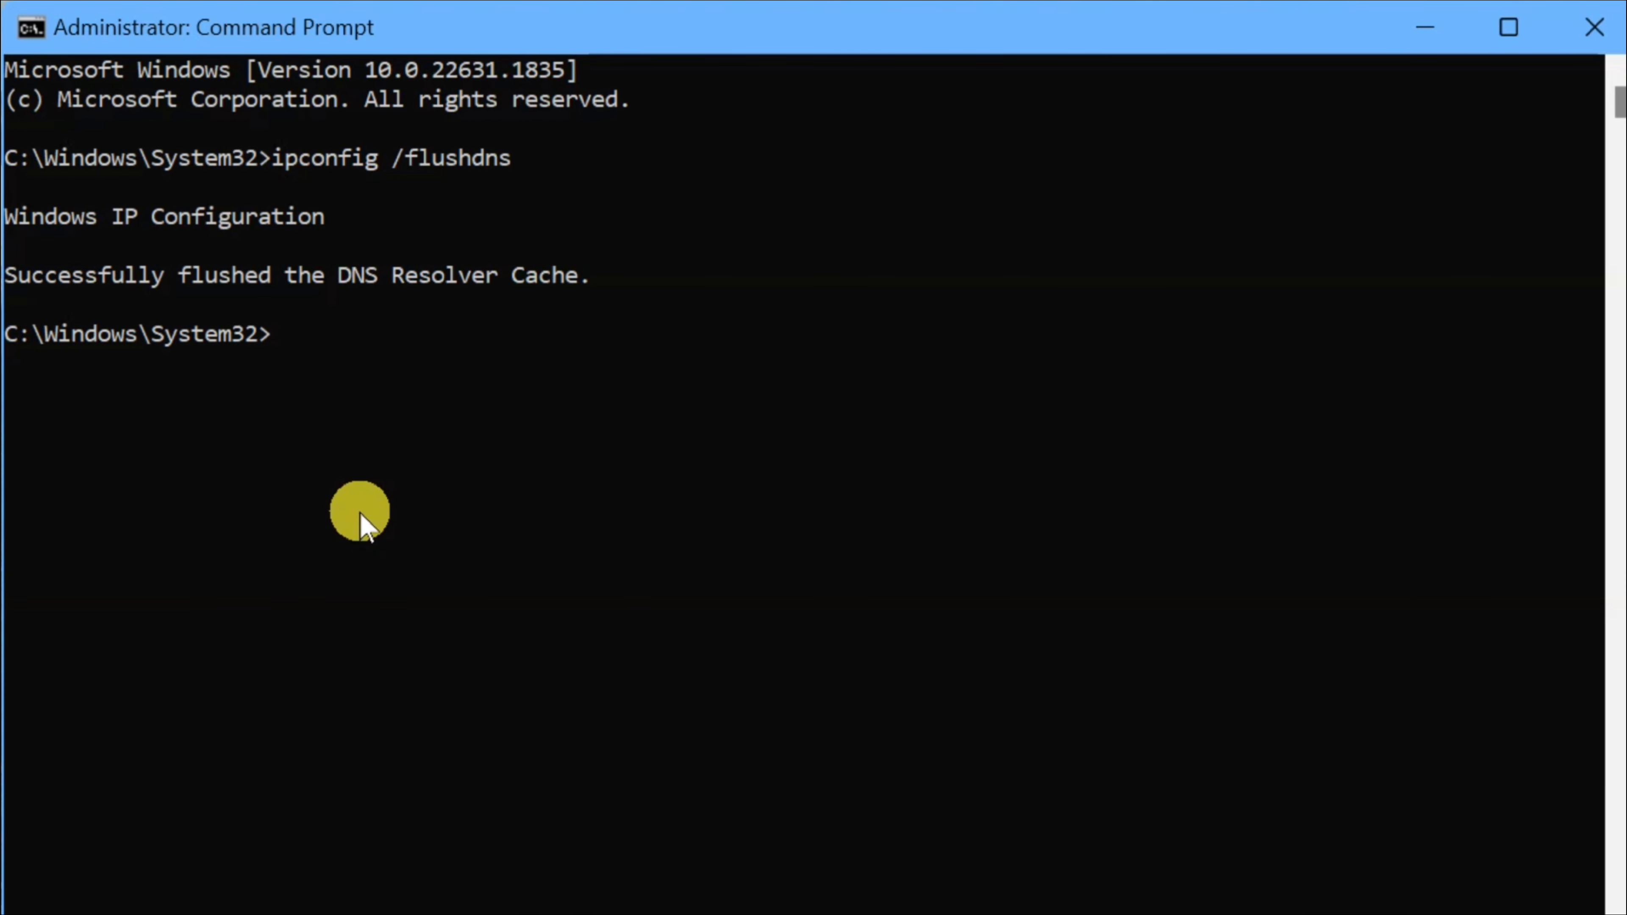
# Step: Reset the Winsock catalog by running netsh winsock reset, and close Command Prompt
pyautogui.write('netsh winso')
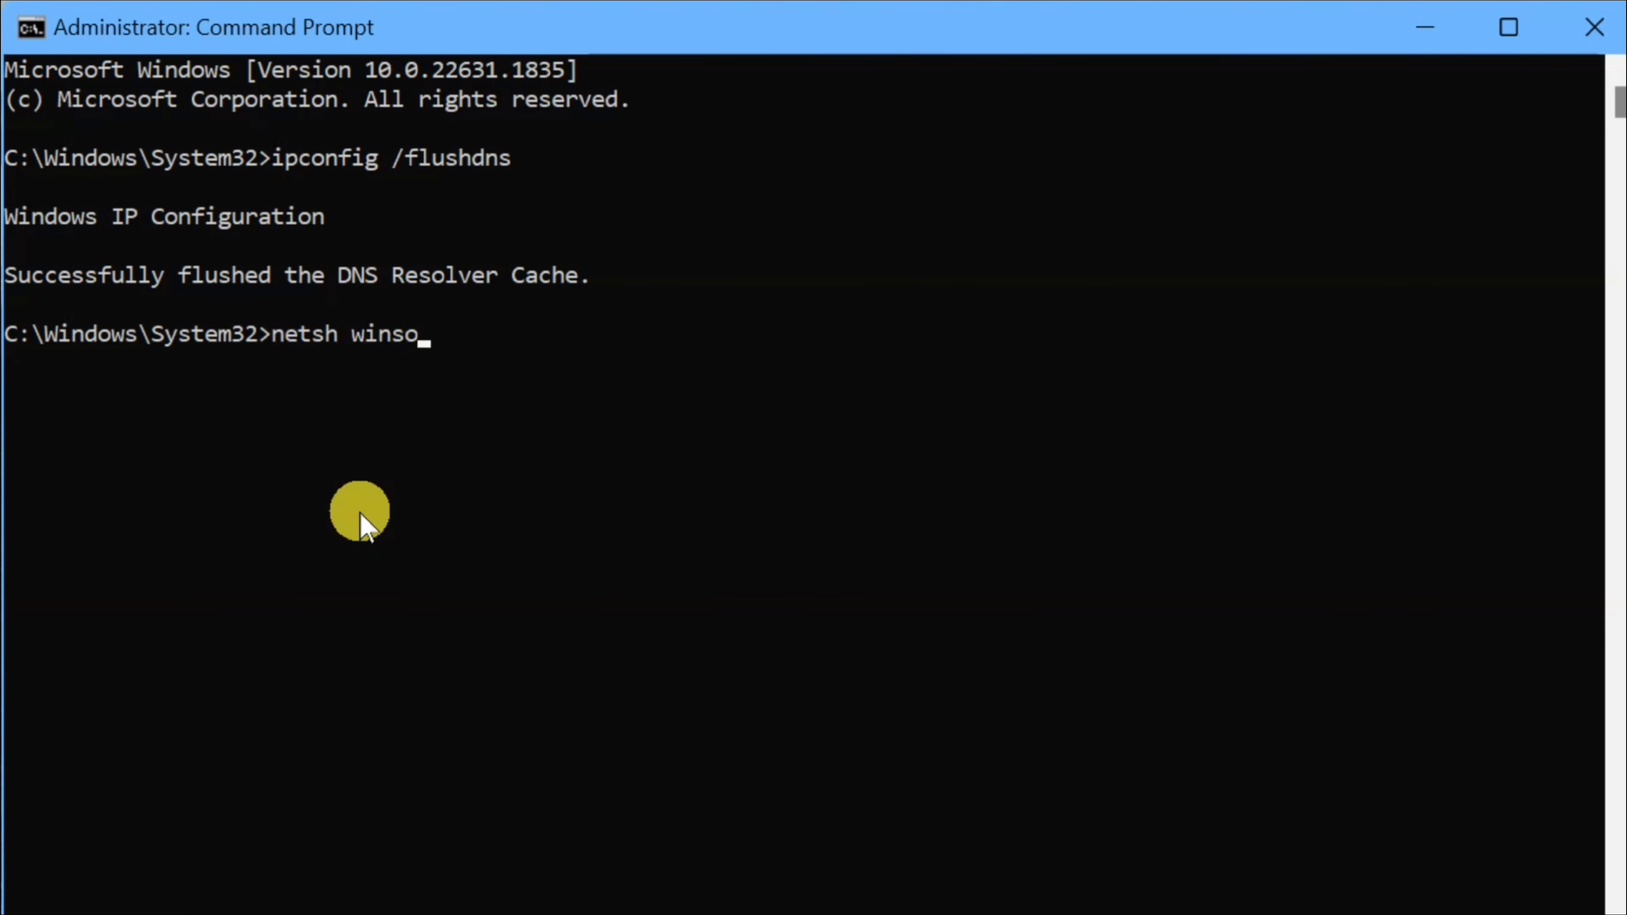
pyautogui.write('ck reset')
pyautogui.press('Return')
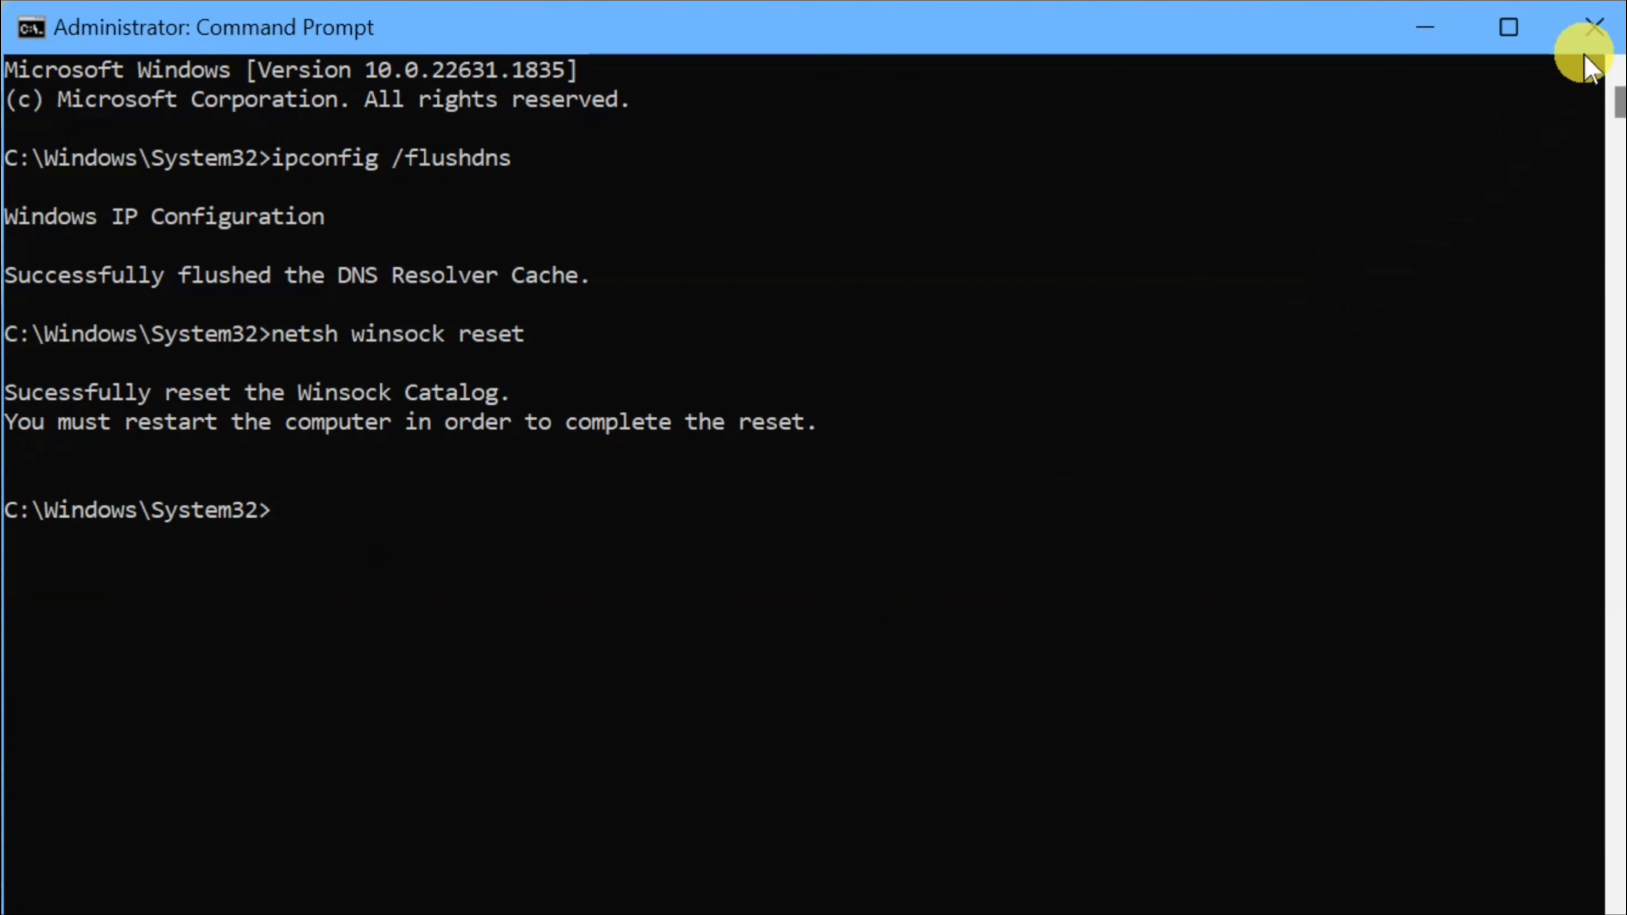
pyautogui.click(1595, 36)
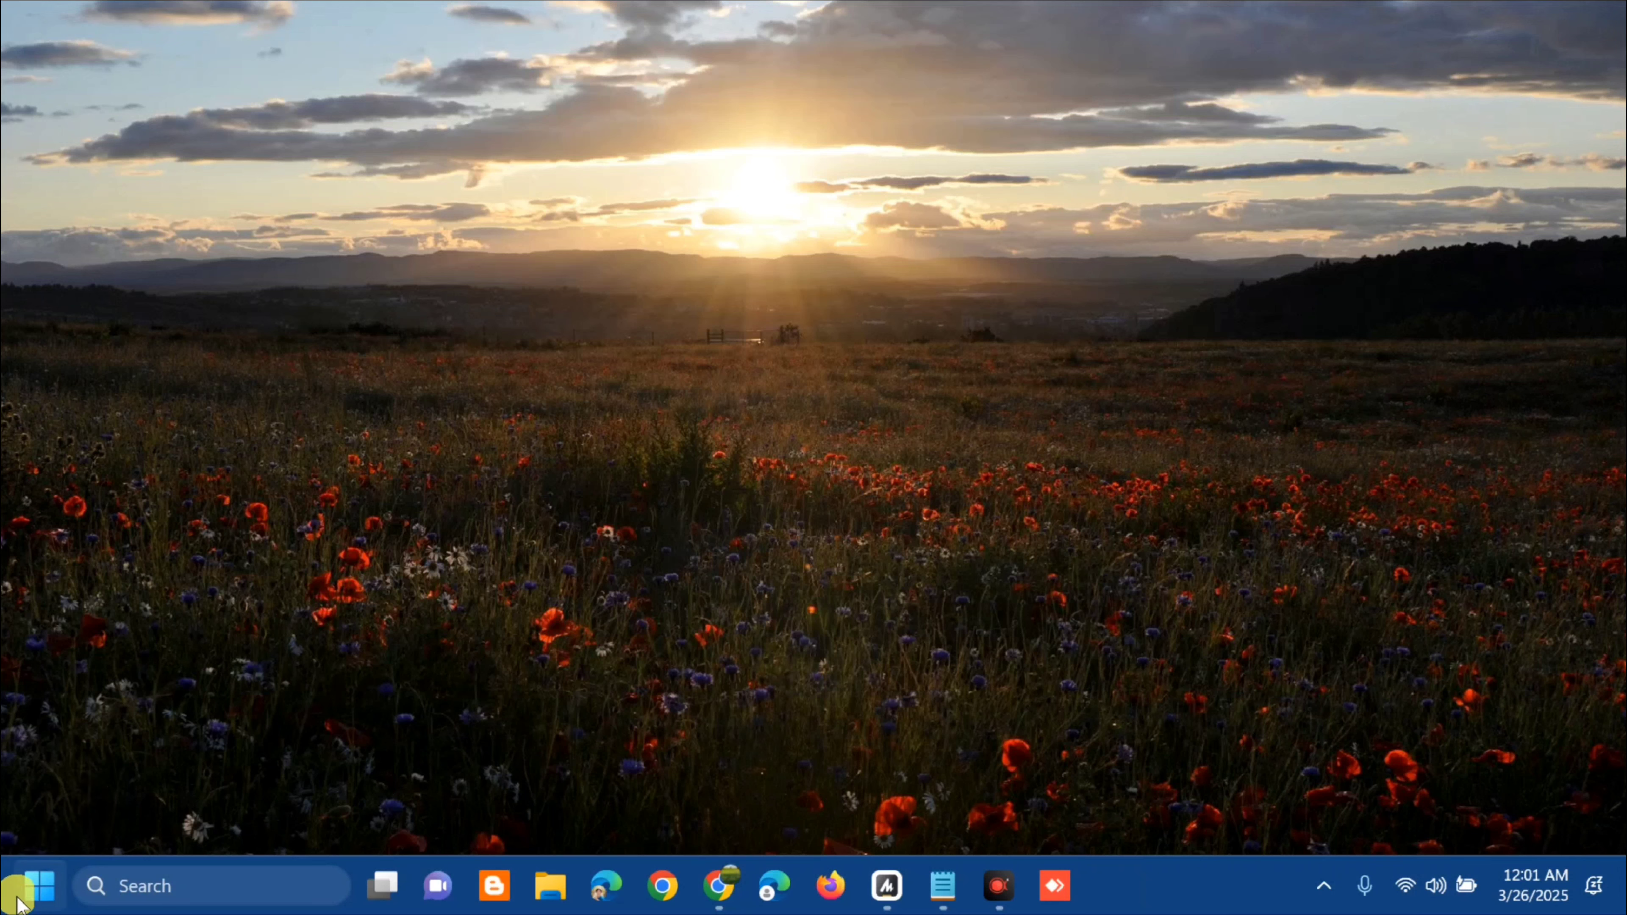
# Step: View the computer's power options, including Restart, and dismiss them without choosing one
pyautogui.click(33, 888)
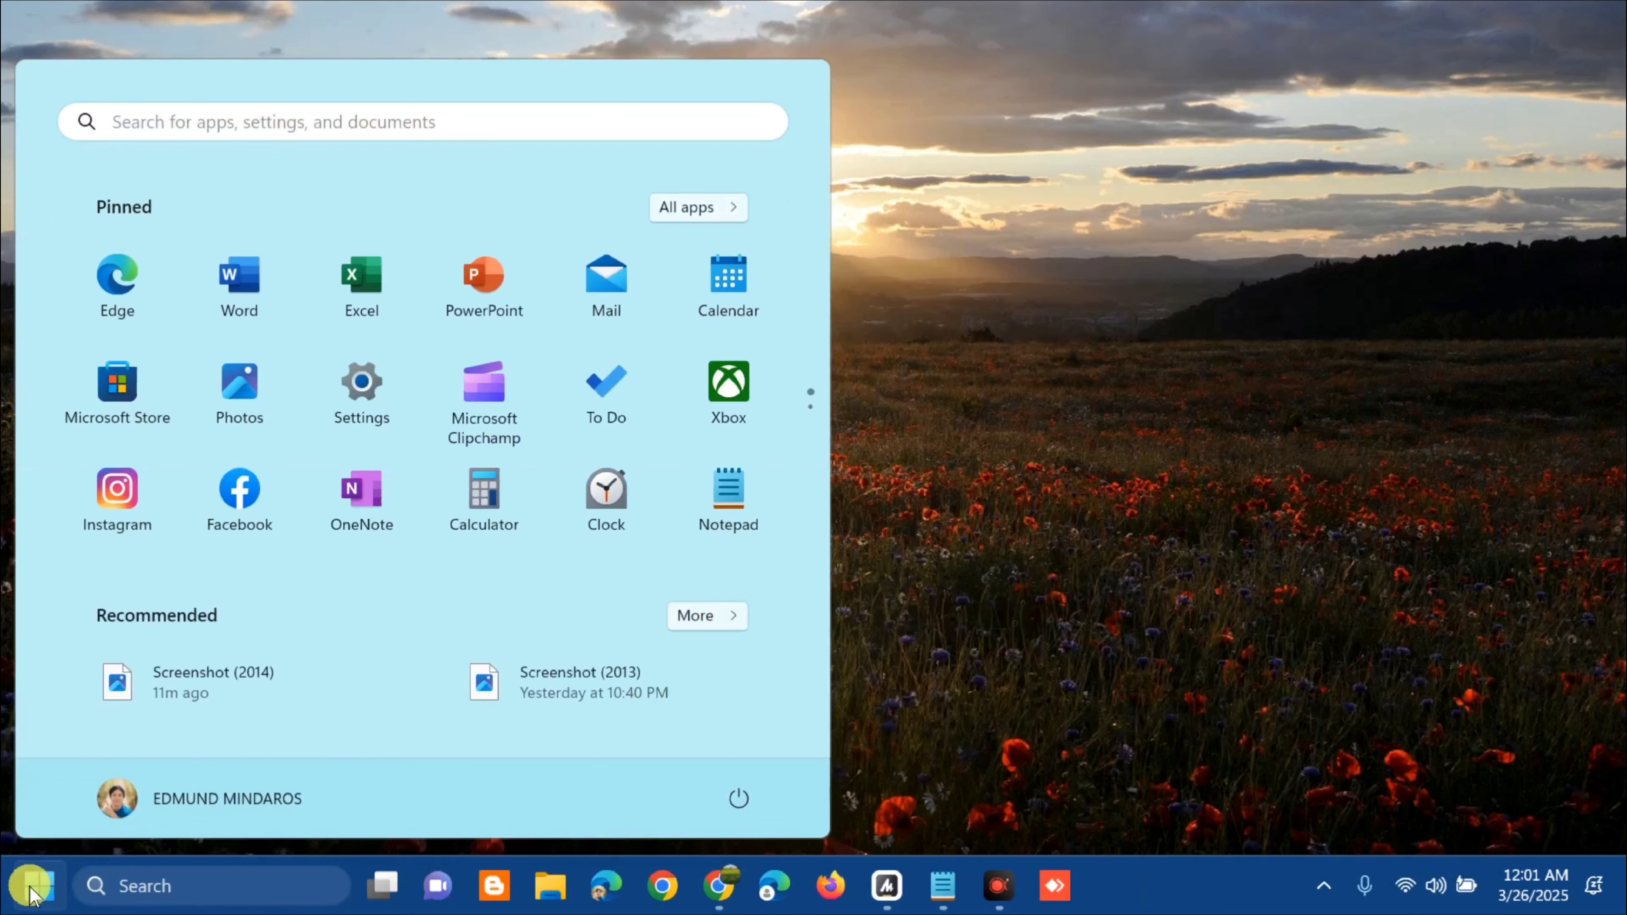
pyautogui.click(737, 801)
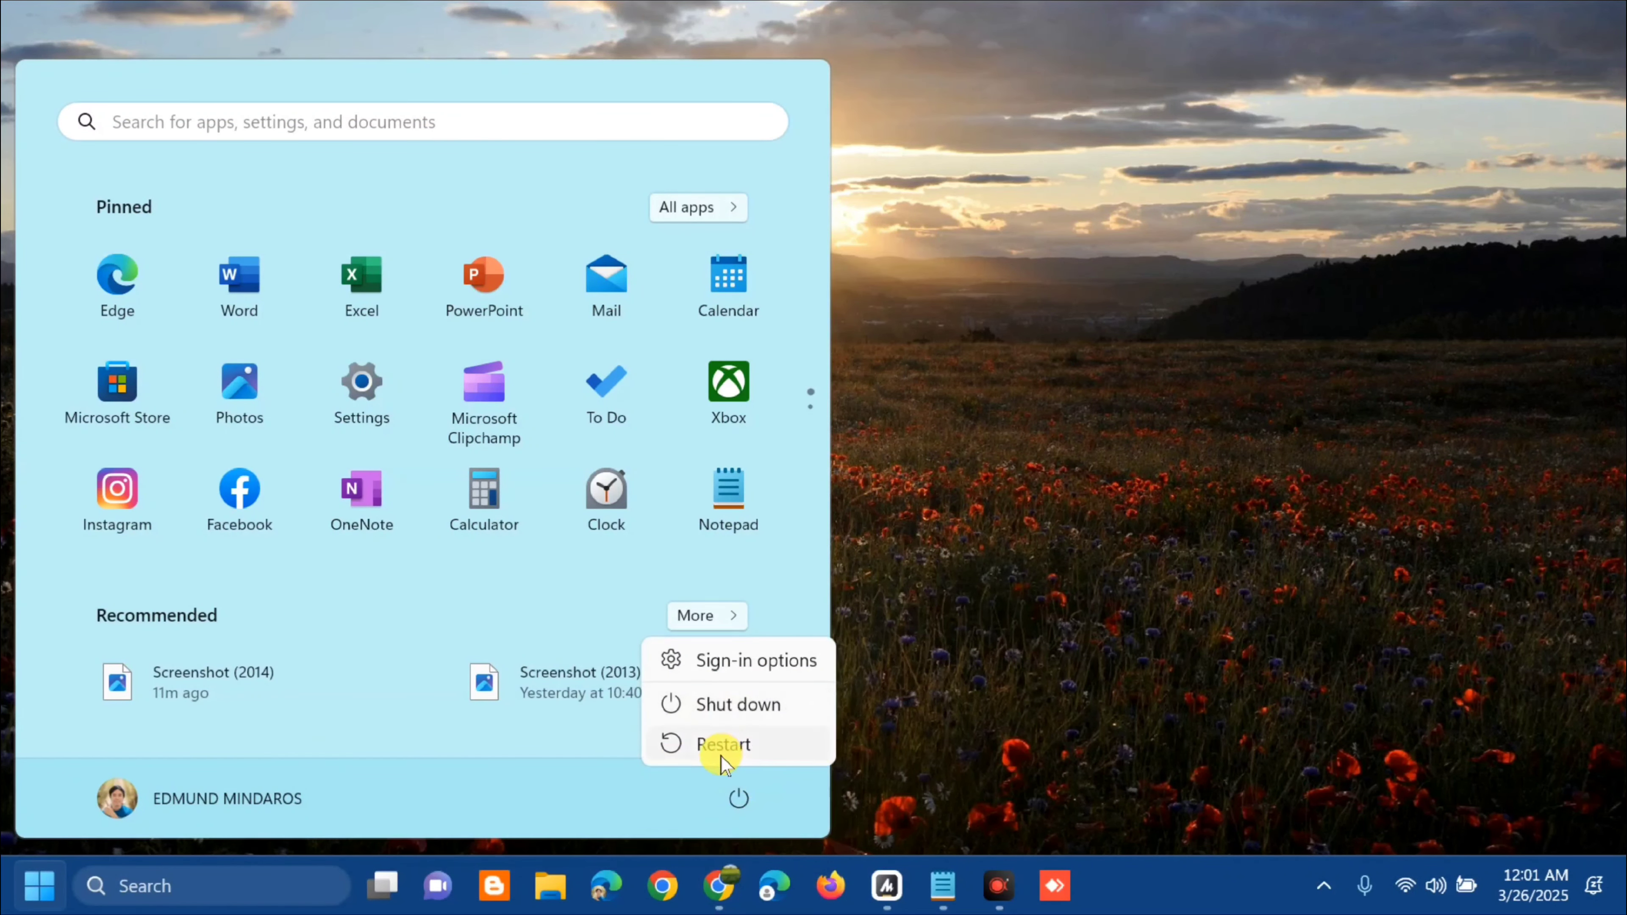
pyautogui.click(1081, 593)
pyautogui.click(1082, 580)
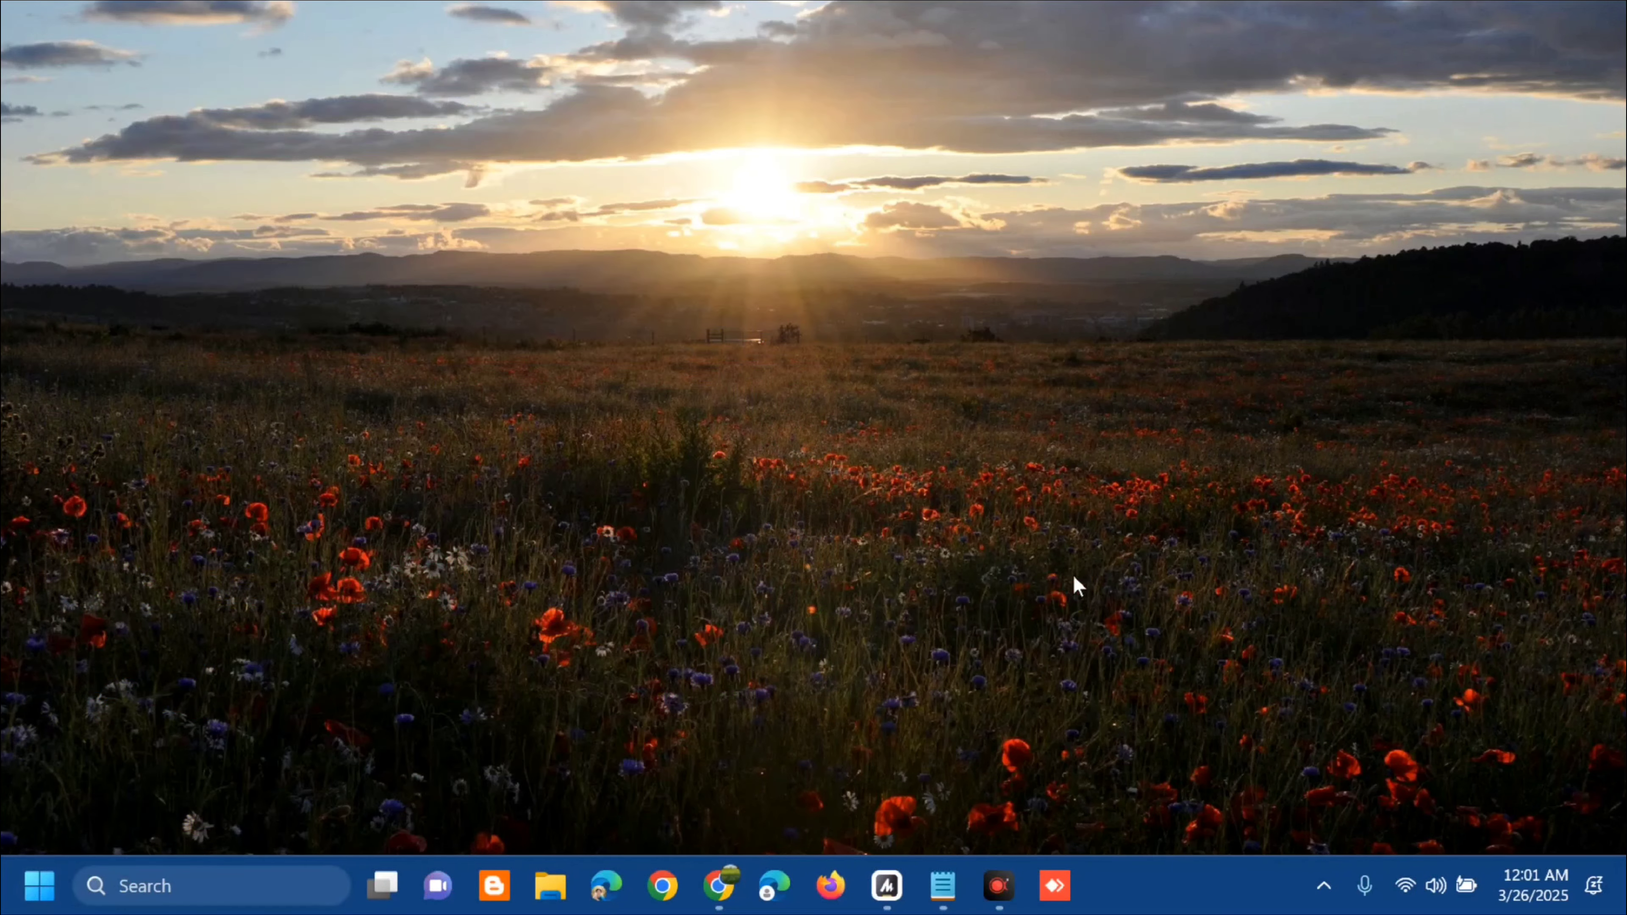